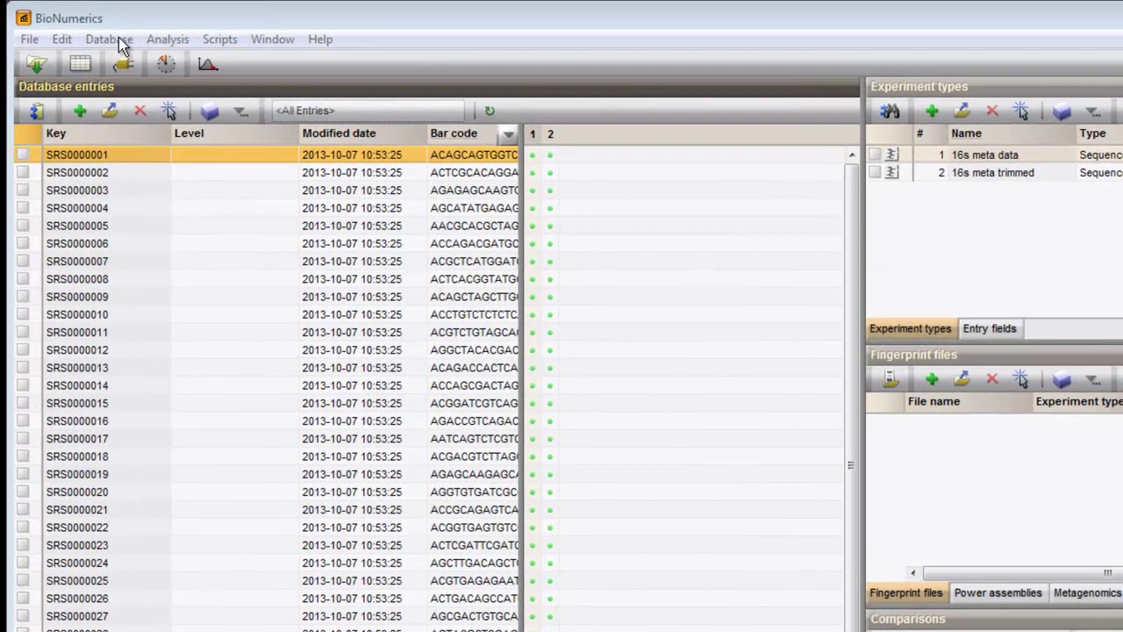
# Inspect the SILVA reference alignment's details in the reference alignments manager.
pyautogui.click(109, 39)
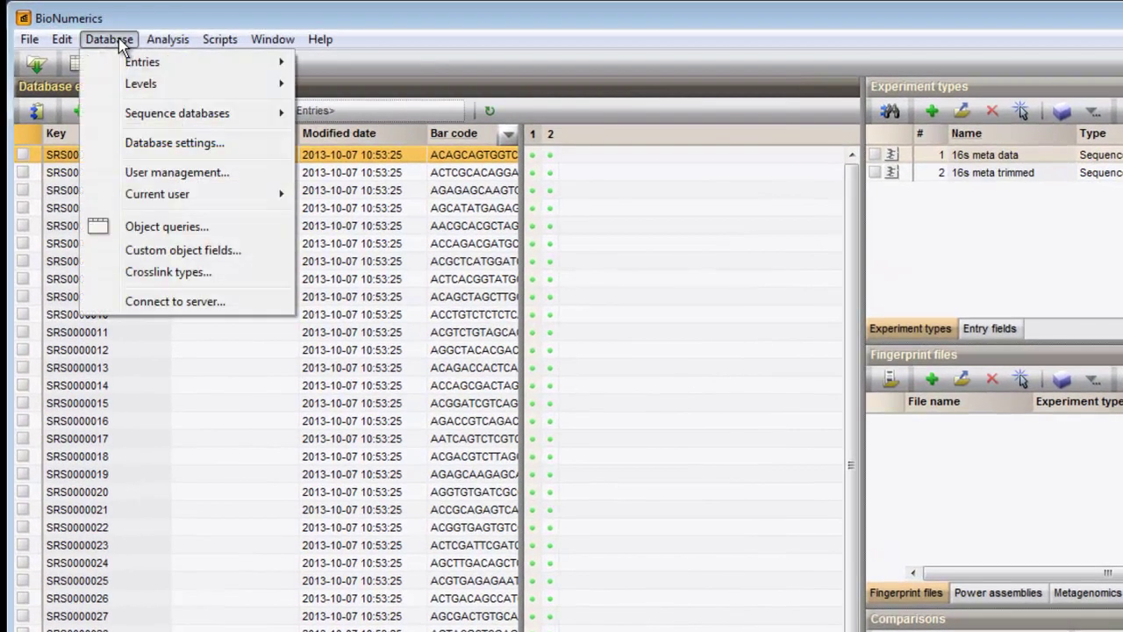
pyautogui.moveTo(163, 120)
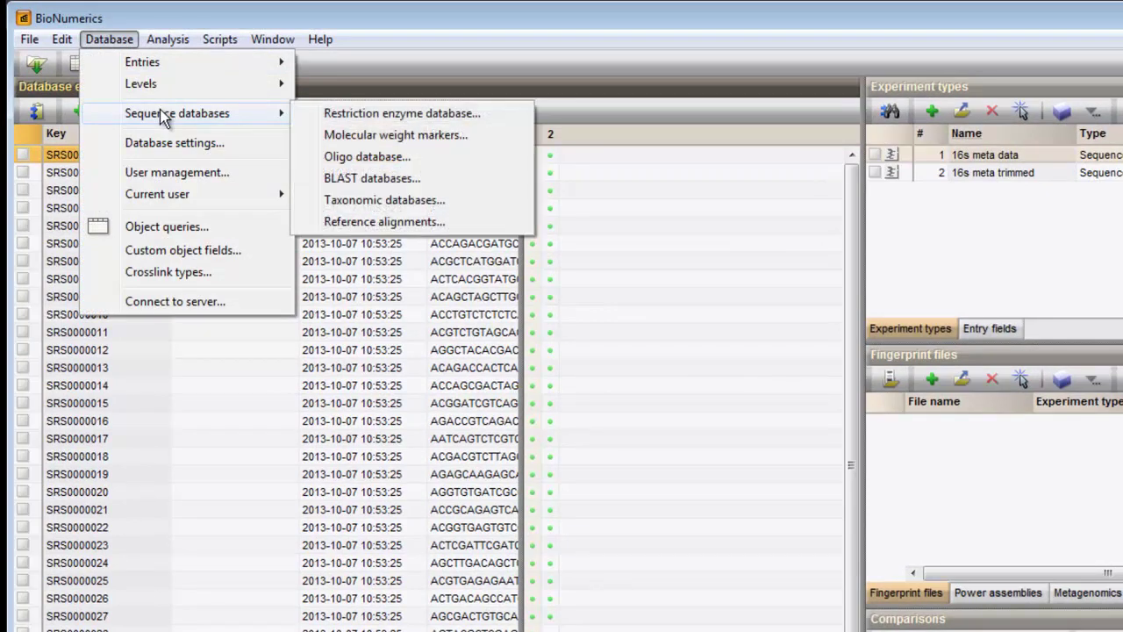
pyautogui.click(404, 222)
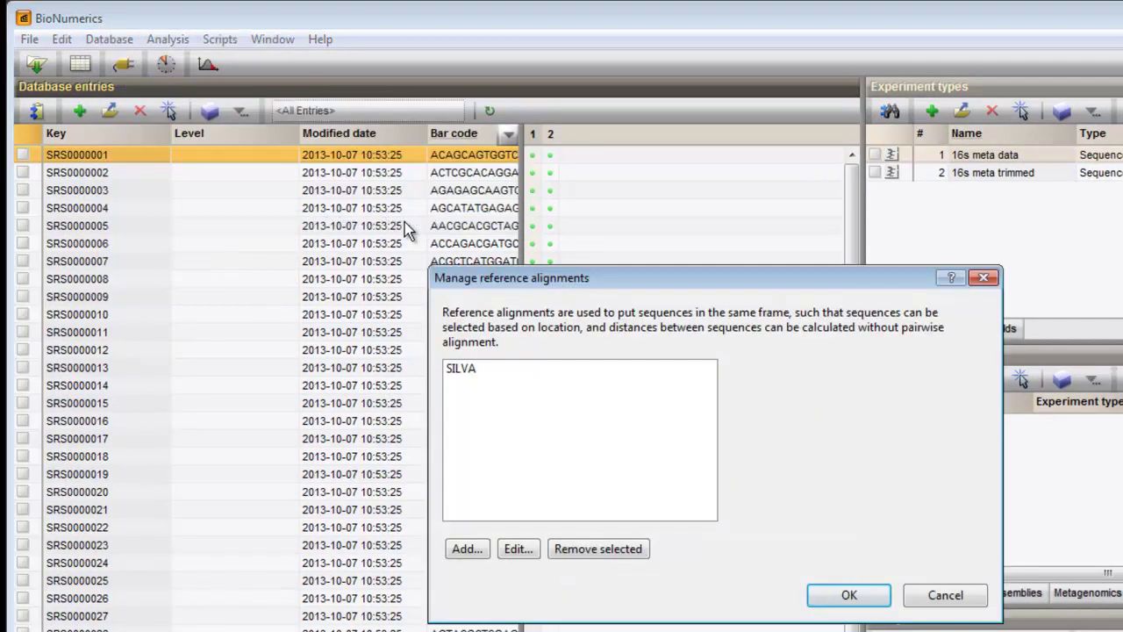
pyautogui.click(506, 370)
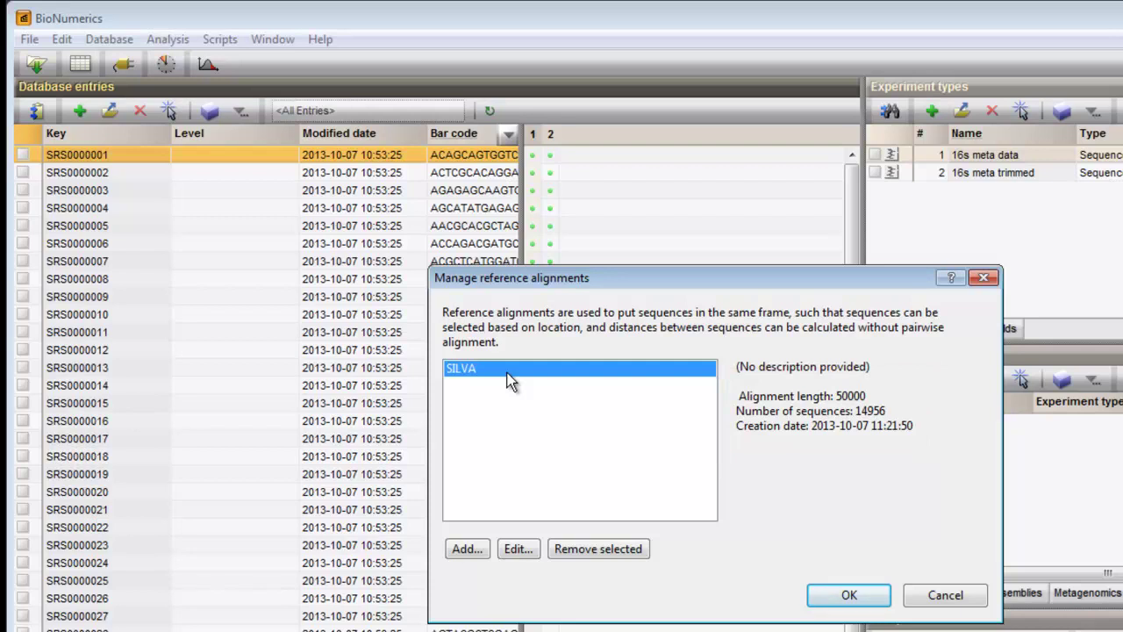
pyautogui.click(848, 595)
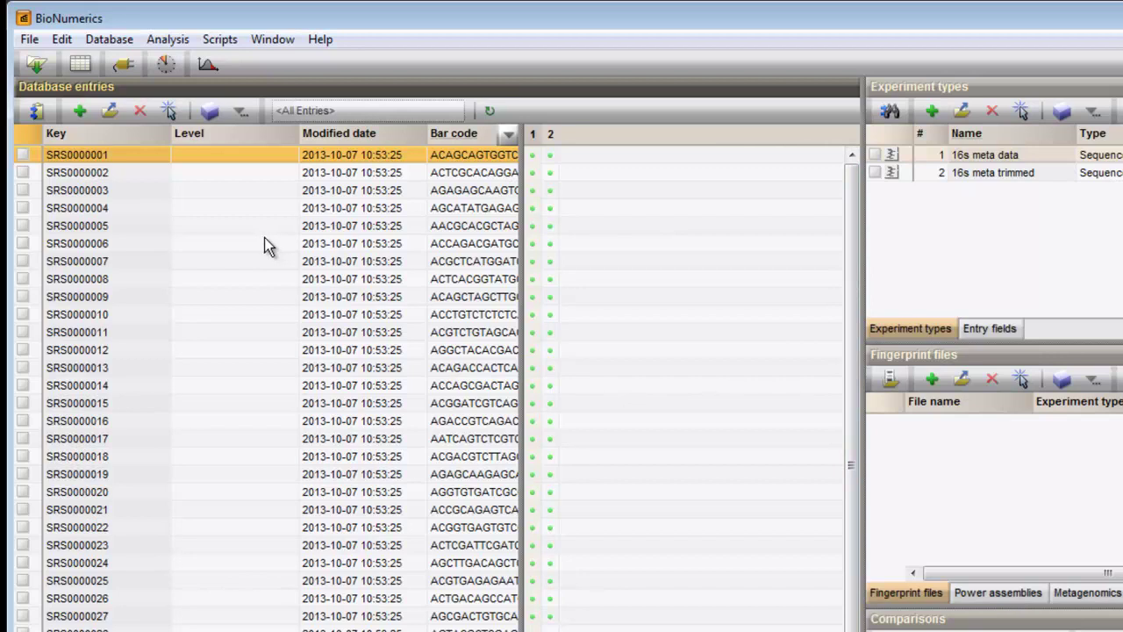
# Inspect the SILVA-tax database's details in the taxonomic databases manager.
pyautogui.click(128, 41)
pyautogui.moveTo(162, 118)
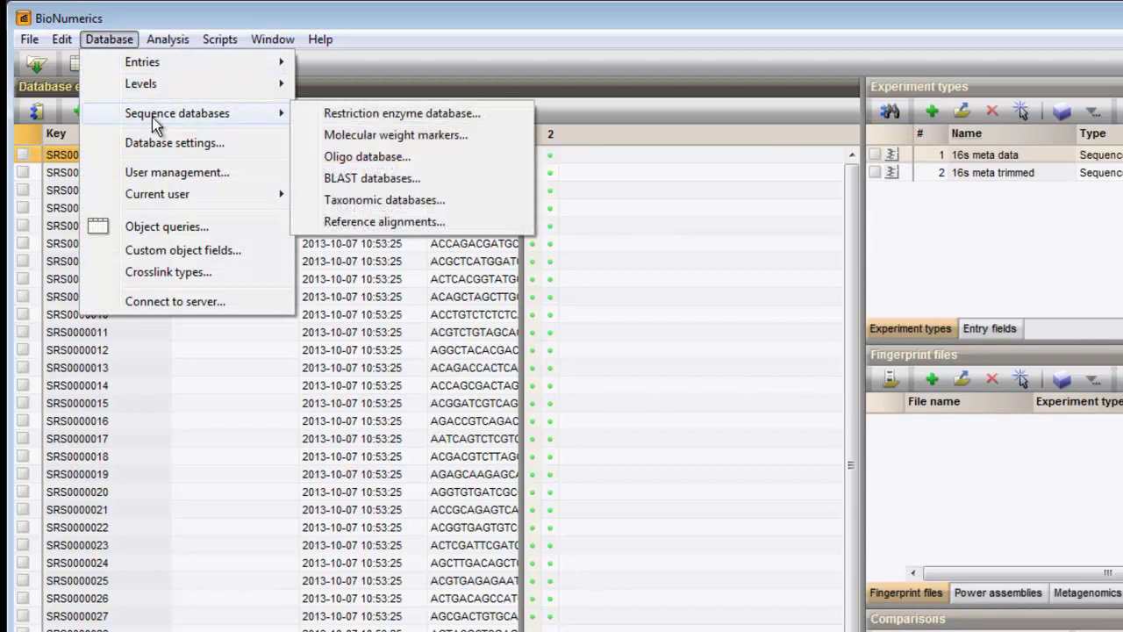
pyautogui.click(367, 202)
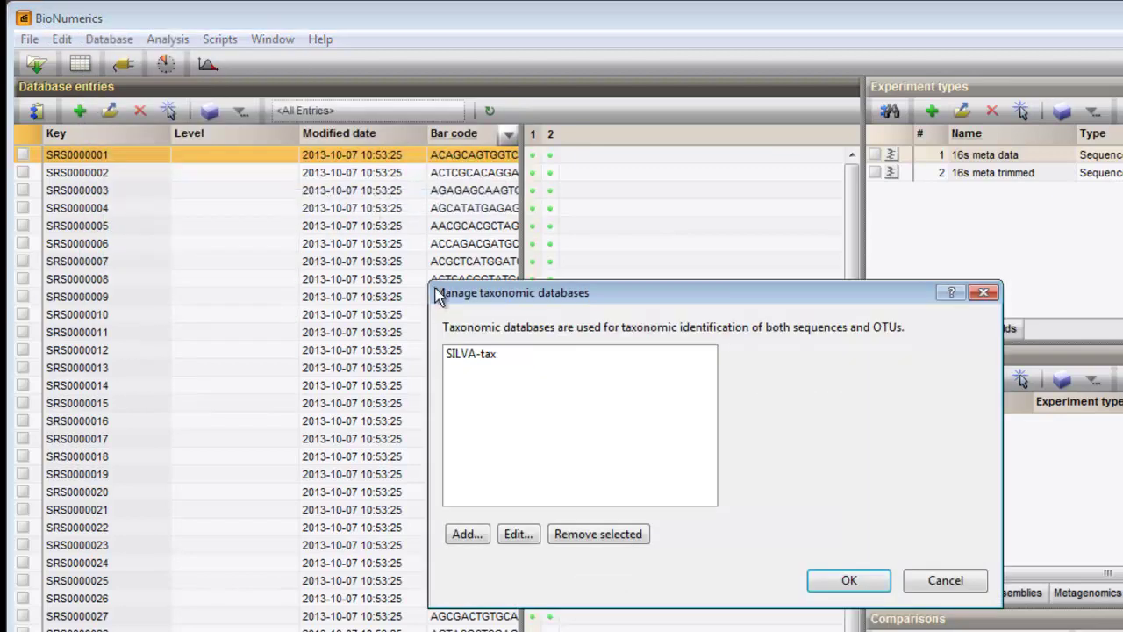
pyautogui.click(469, 355)
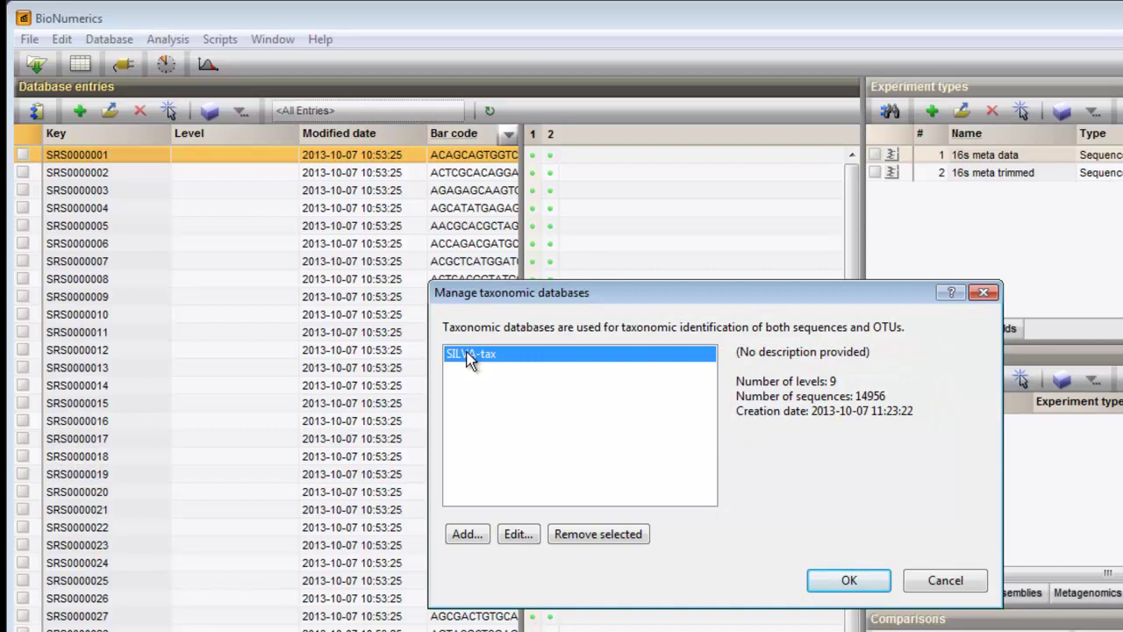
pyautogui.click(864, 582)
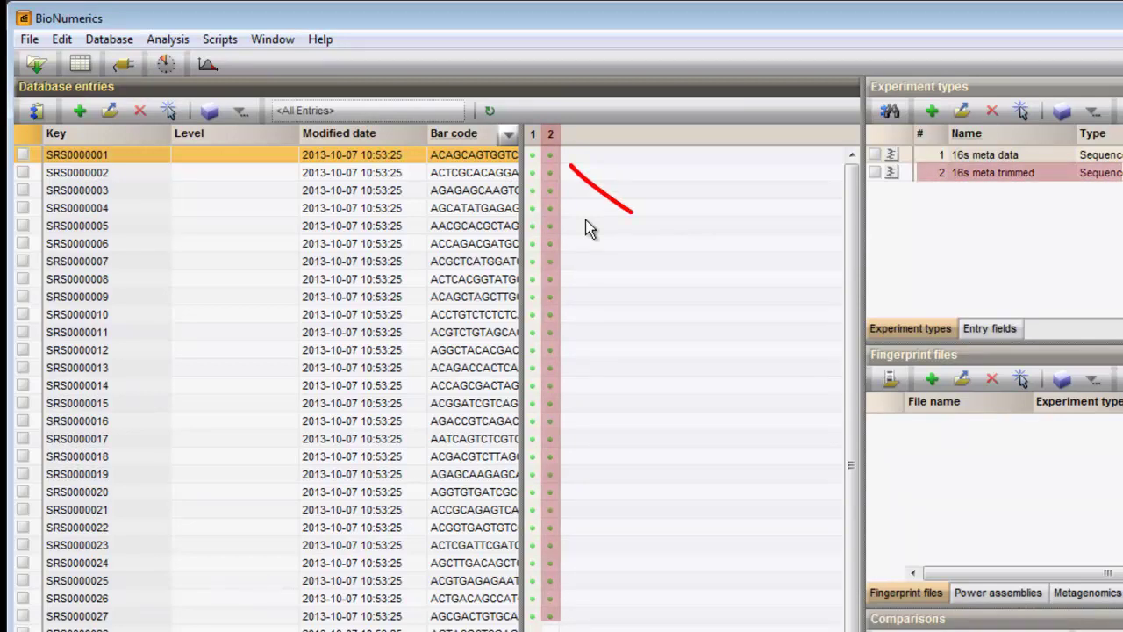
# Start taxonomic identification of SRS0000001's trimmed 16s reads, determining OTUs by sequence clustering.
pyautogui.doubleClick(552, 156)
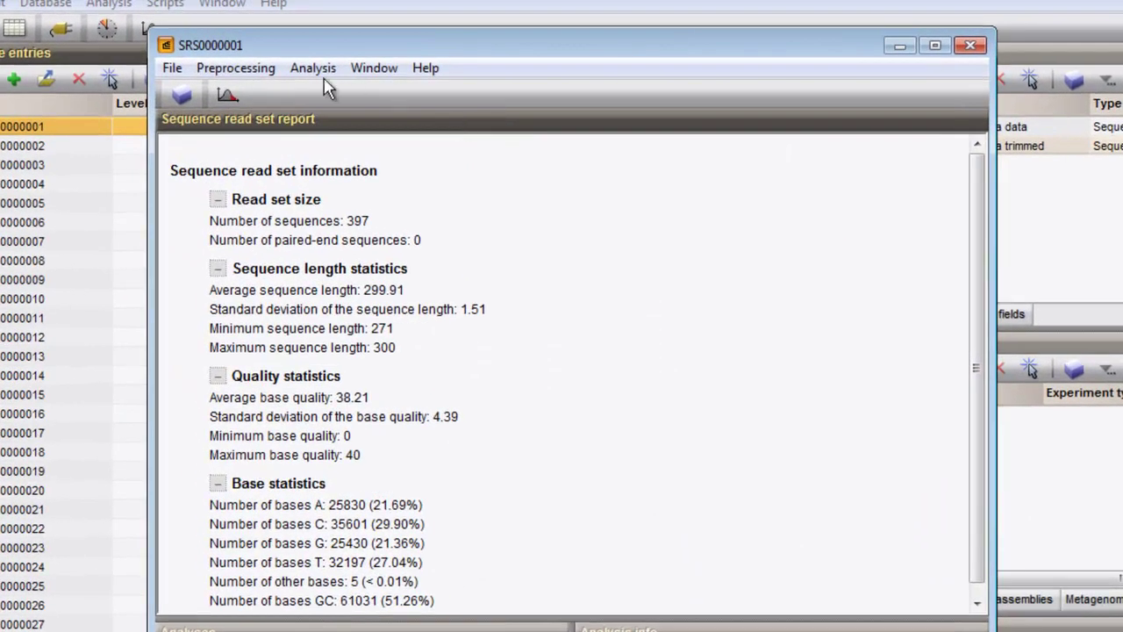
pyautogui.click(302, 65)
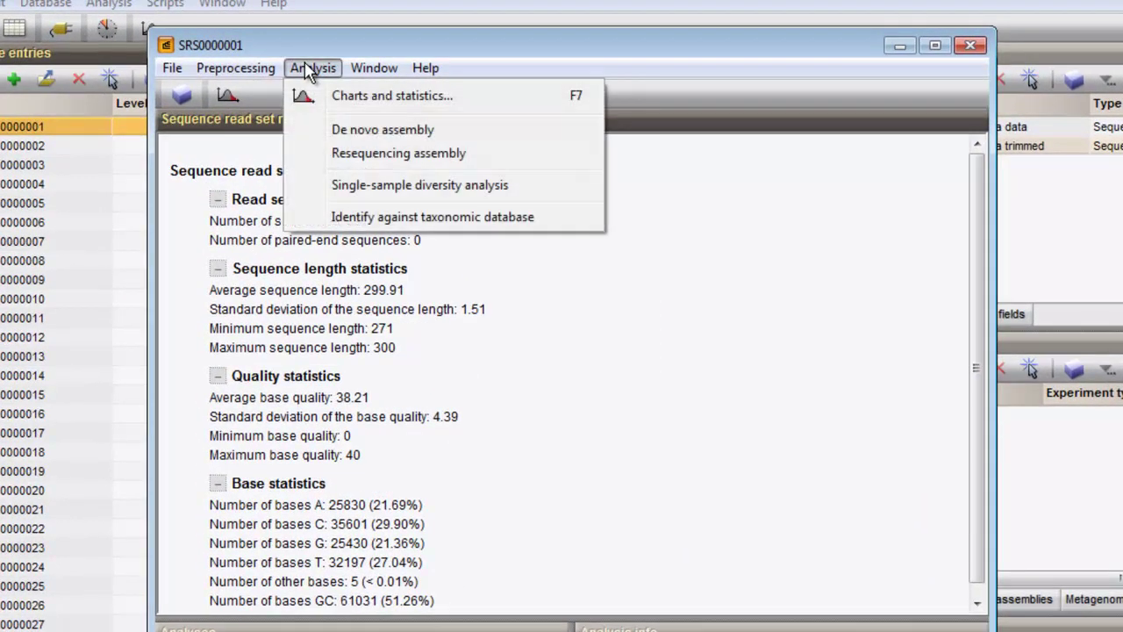
pyautogui.click(421, 218)
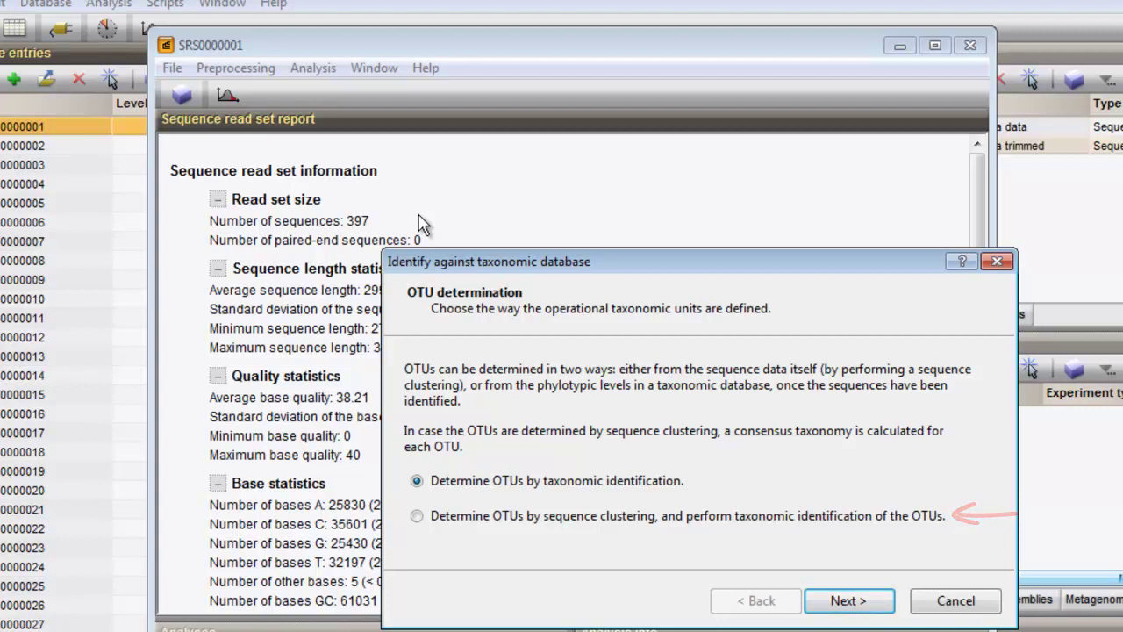
pyautogui.click(416, 515)
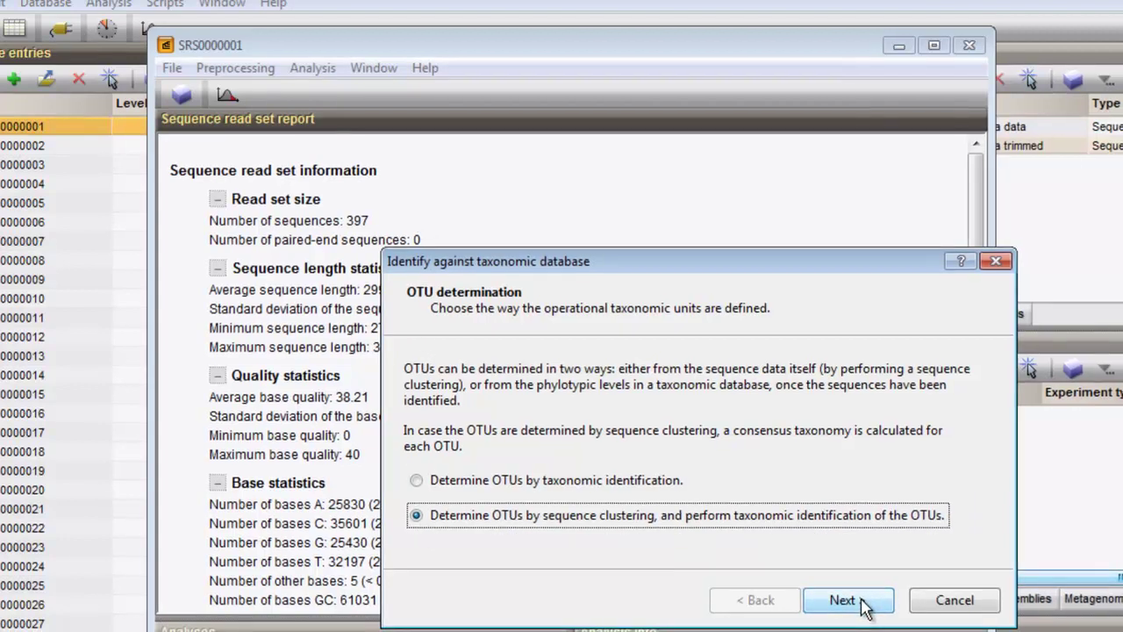
pyautogui.click(838, 591)
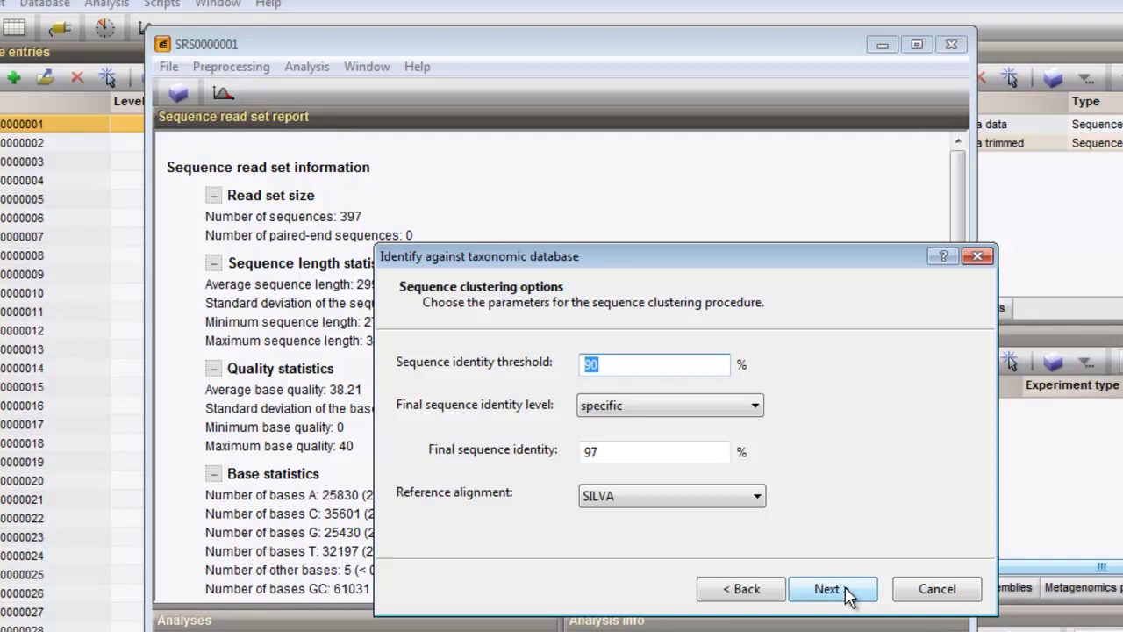
# Change the final sequence identity from 97 to 95 and continue.
pyautogui.click(618, 457)
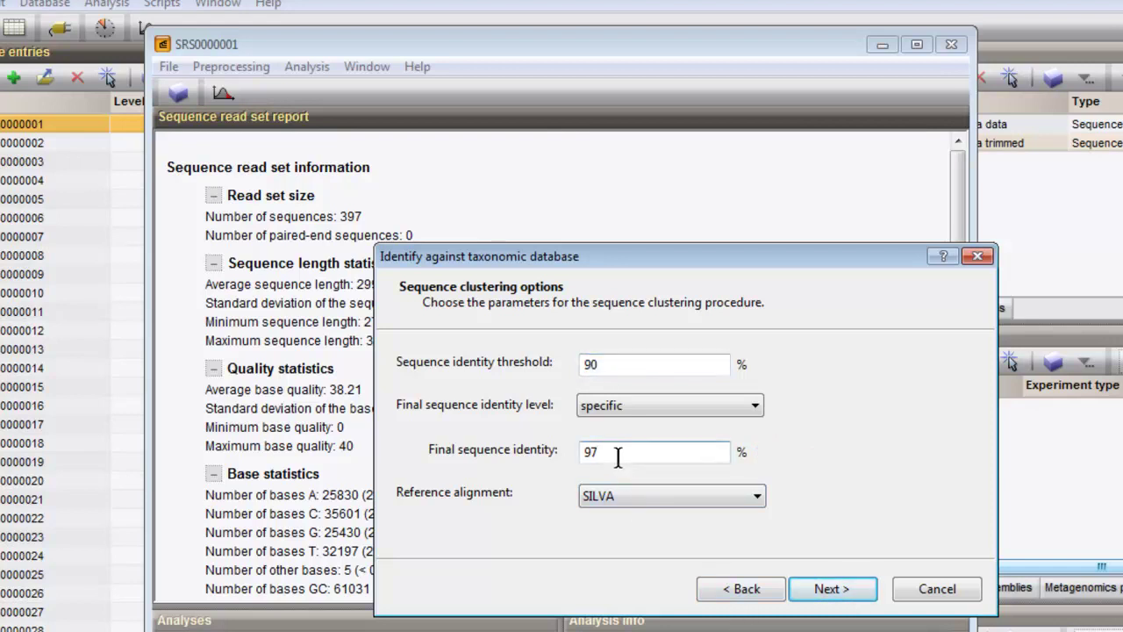
pyautogui.press('BackSpace')
pyautogui.write('5')
pyautogui.click(851, 598)
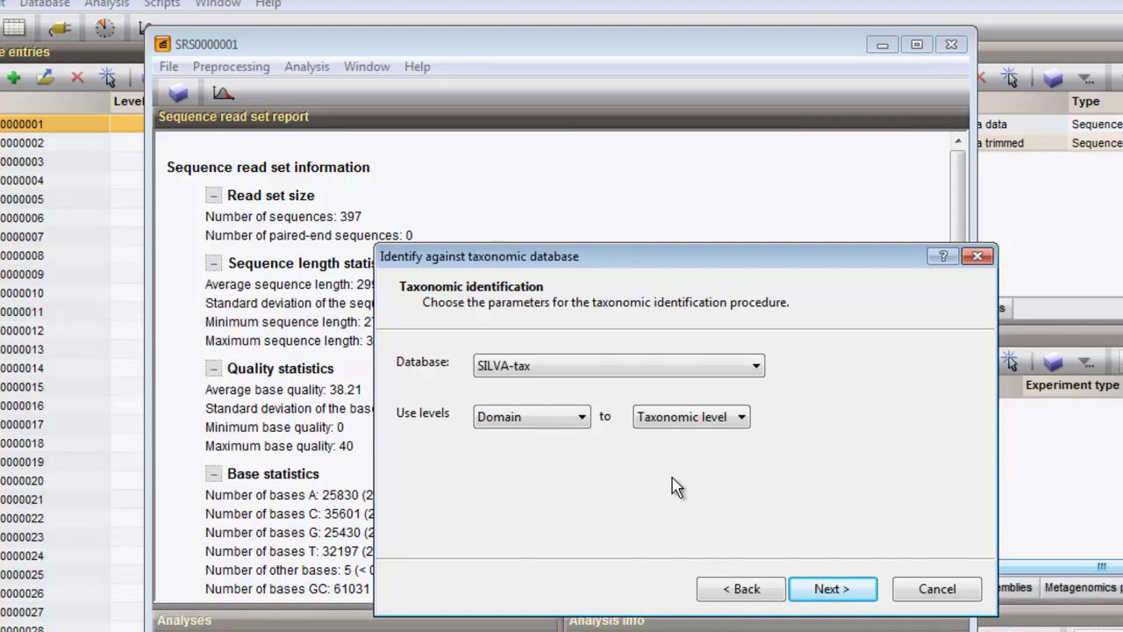
# Set the SILVA-tax identification levels to start at Phylum and end at Genus.
pyautogui.click(585, 419)
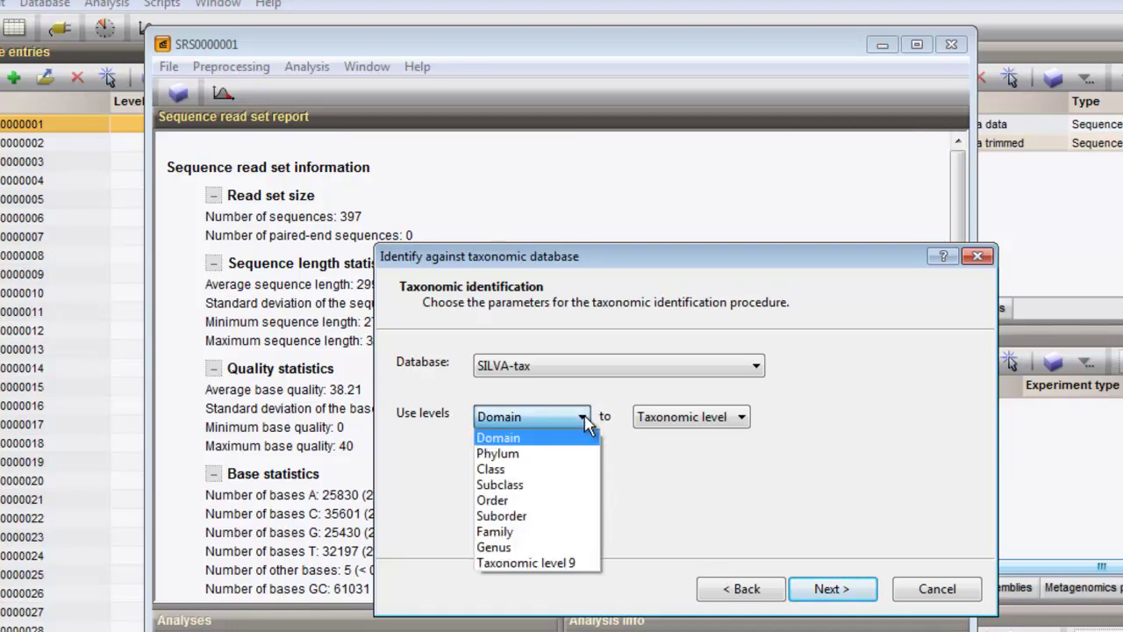
pyautogui.click(557, 453)
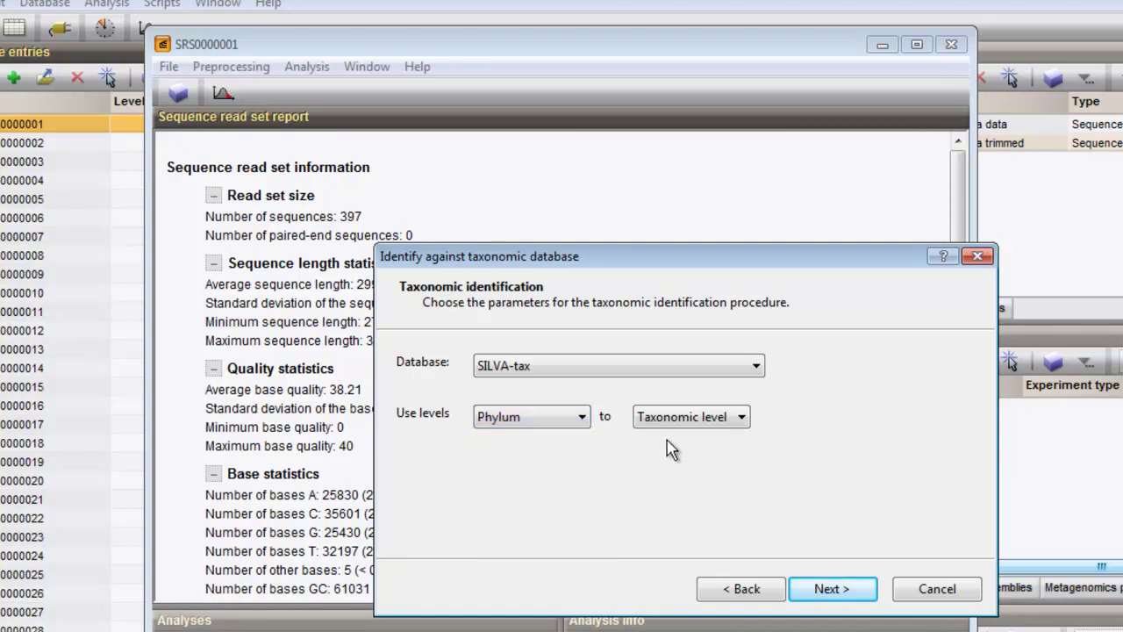
pyautogui.click(741, 417)
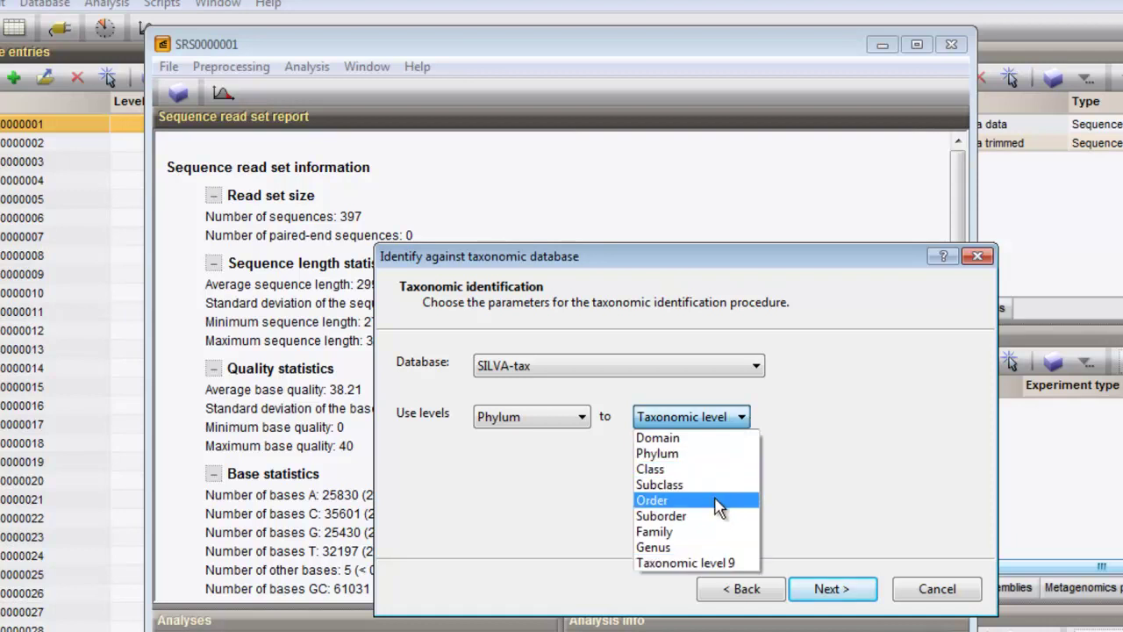
pyautogui.click(693, 547)
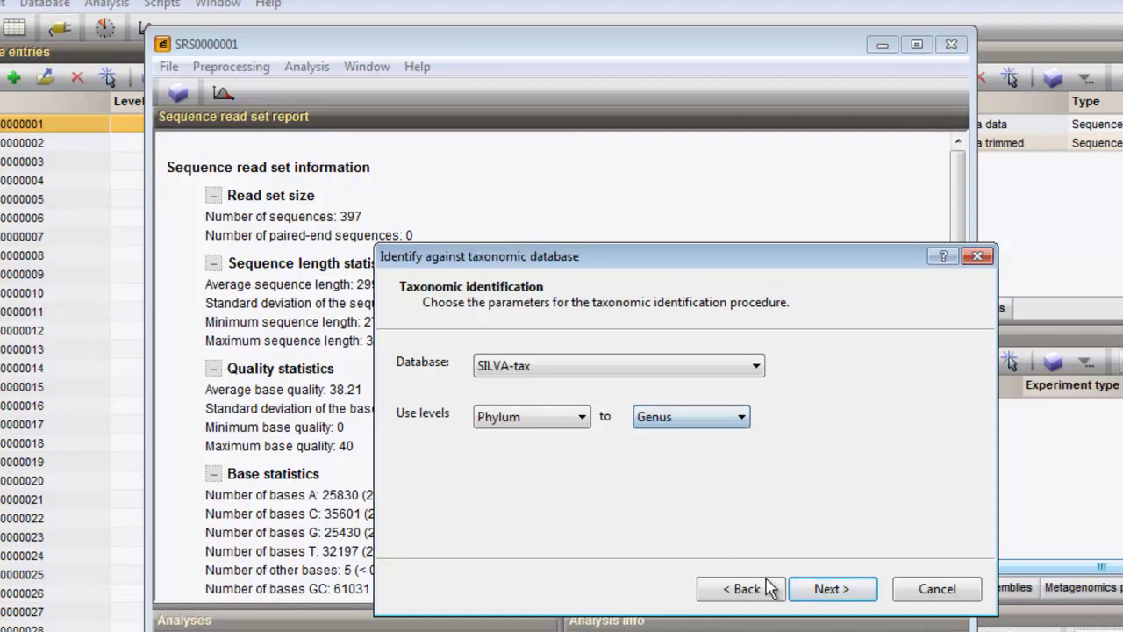
# Keep output experiment types on Choose automatically, finish, and run in a dedicated window.
pyautogui.click(856, 599)
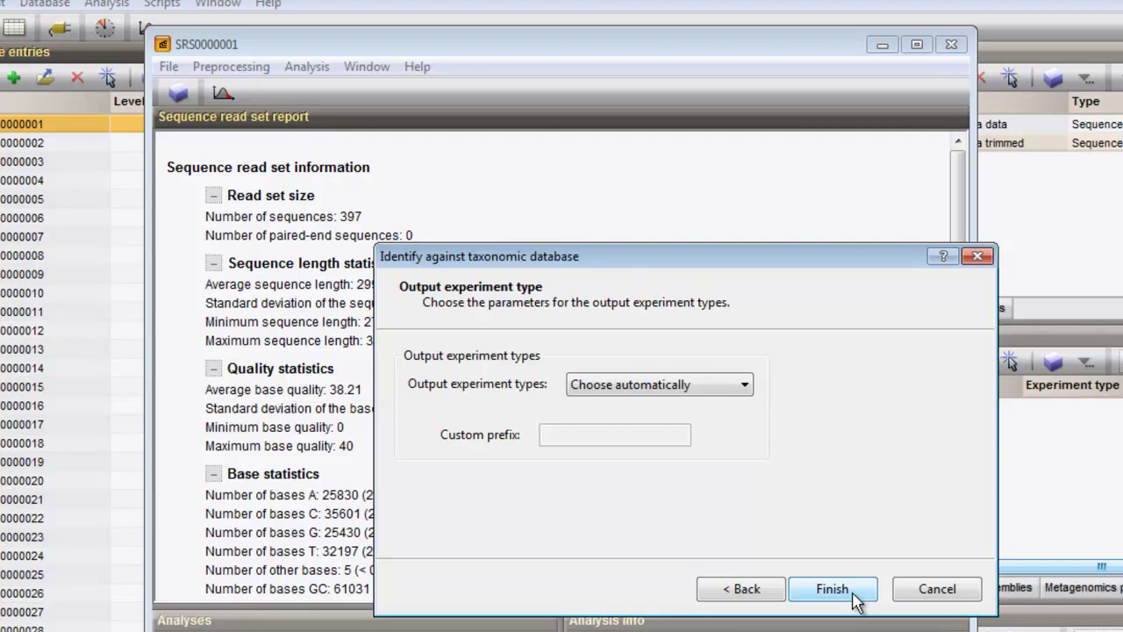
pyautogui.click(832, 589)
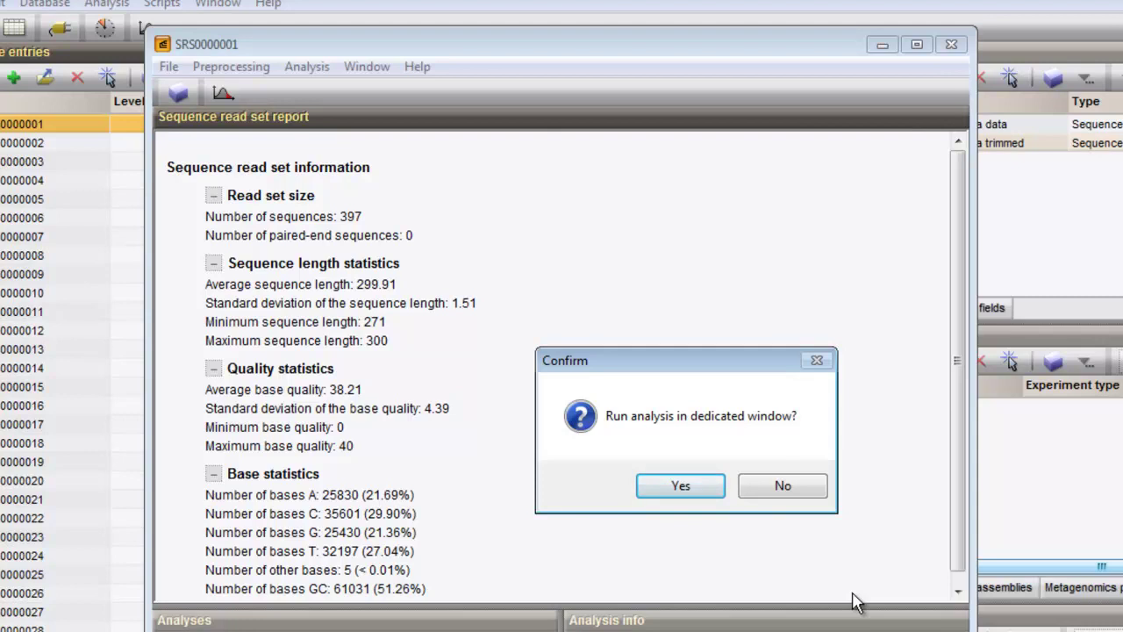
pyautogui.click(721, 491)
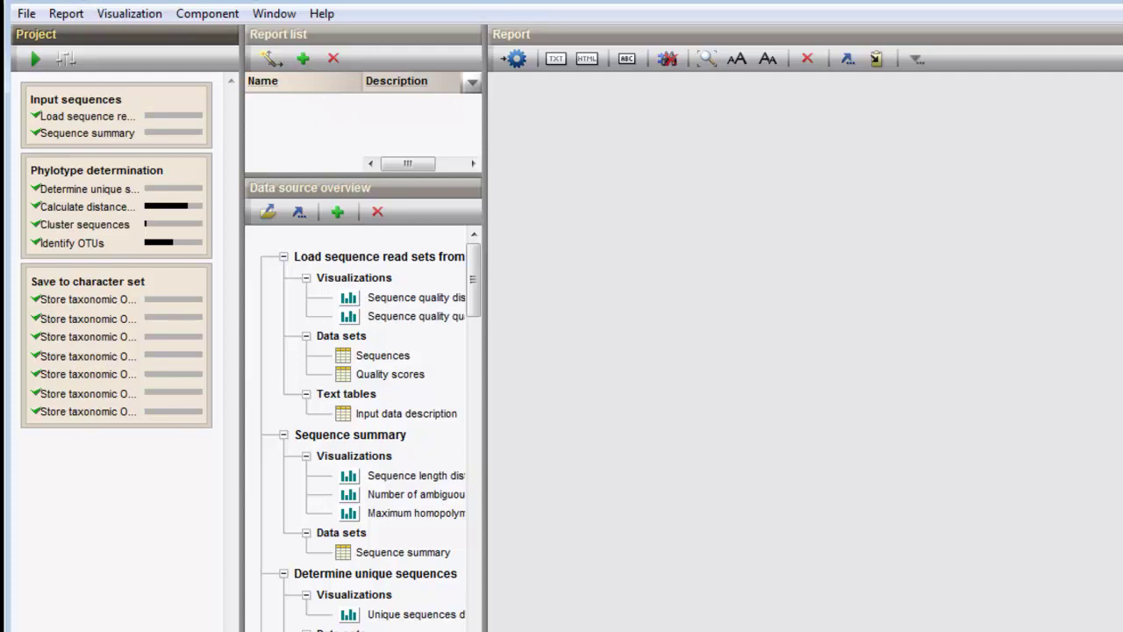
pyautogui.click(272, 58)
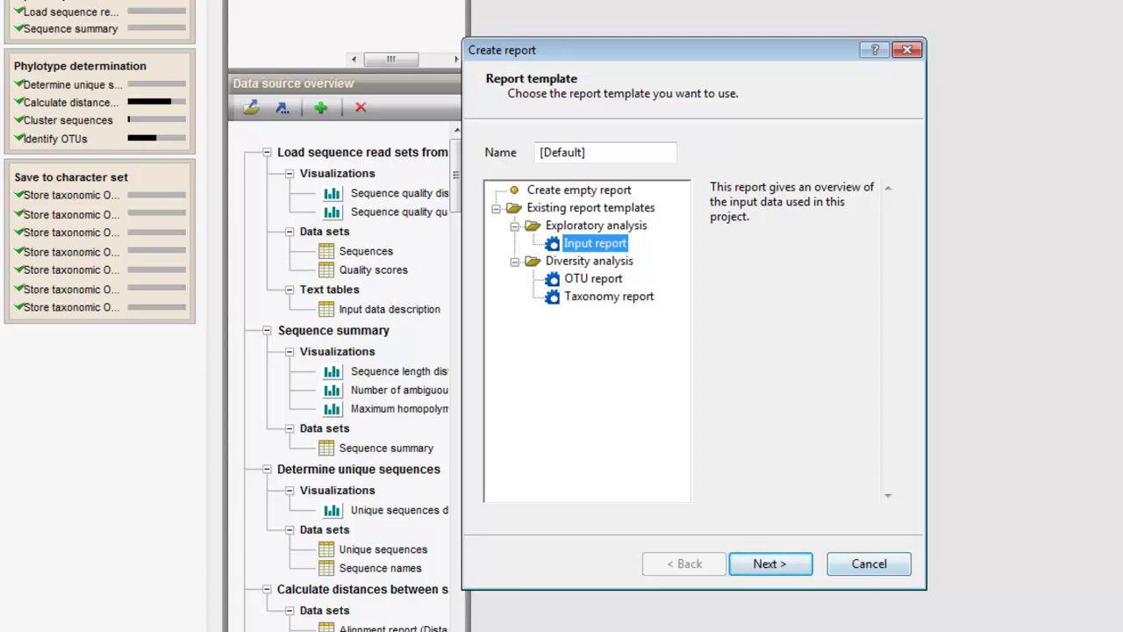
pyautogui.click(769, 564)
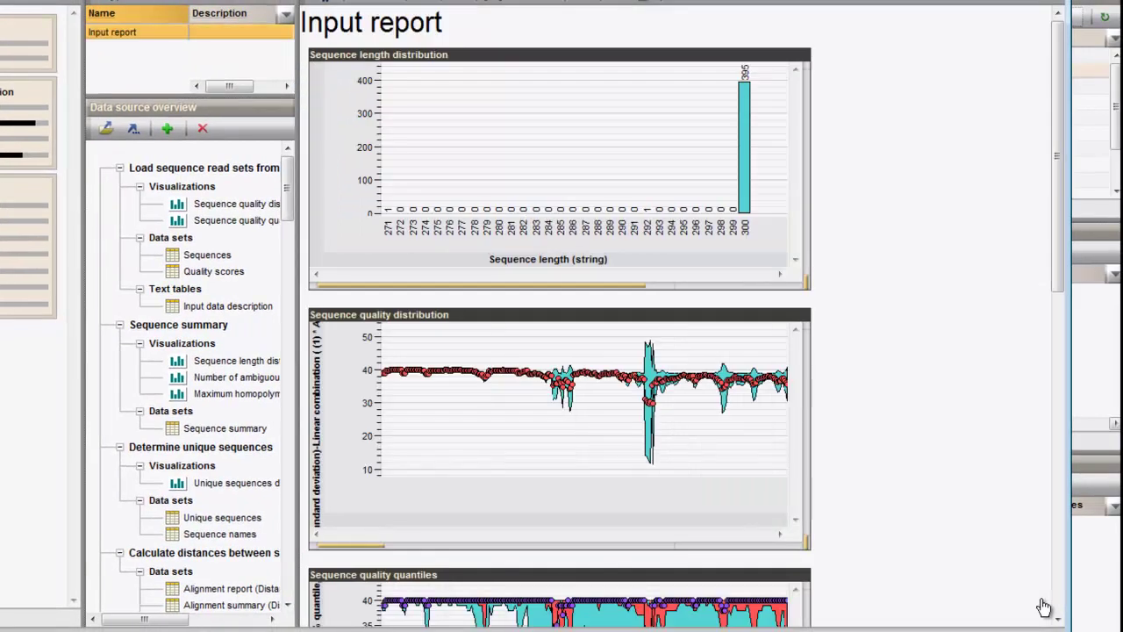
pyautogui.scroll(-10, 1043, 607)
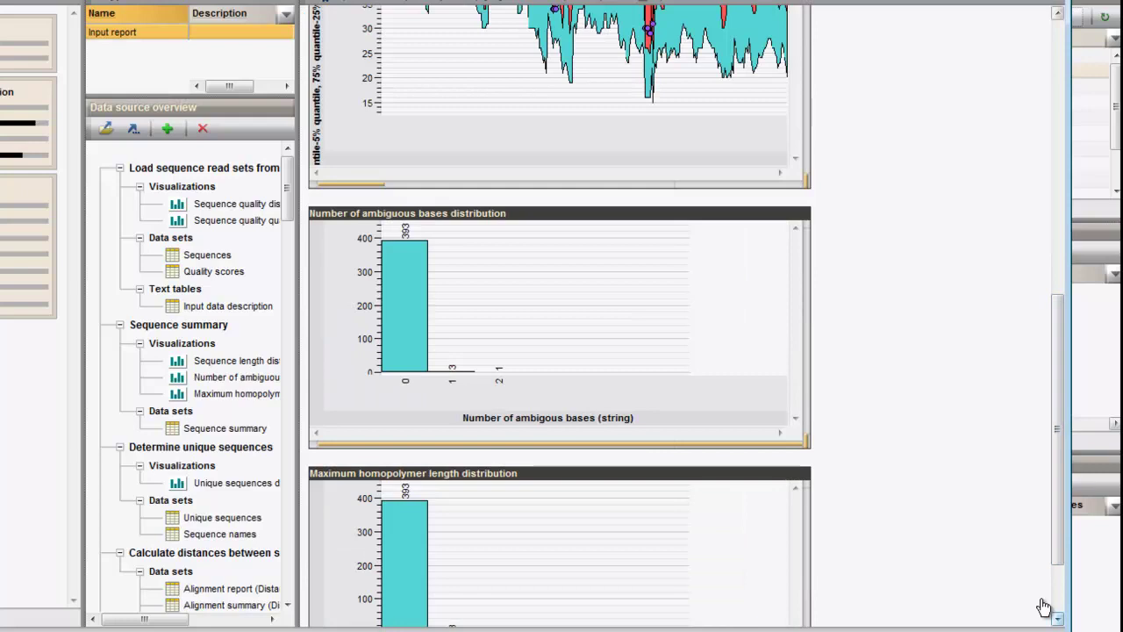
pyautogui.scroll(-1, 1043, 607)
pyautogui.scroll(-3, 1043, 607)
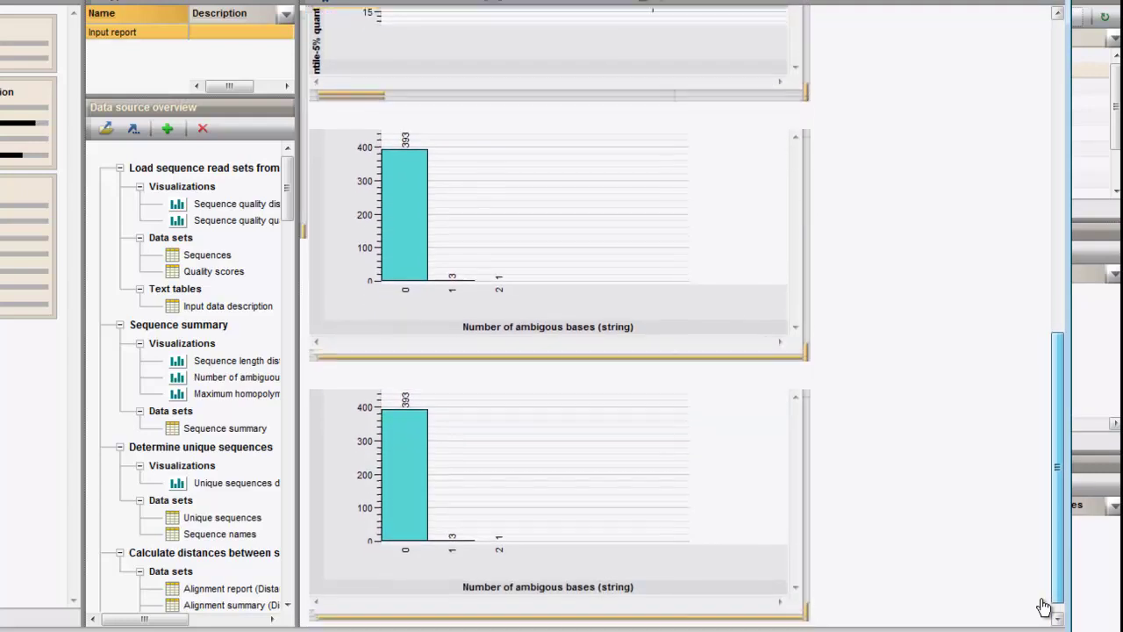
pyautogui.scroll(5, 1043, 607)
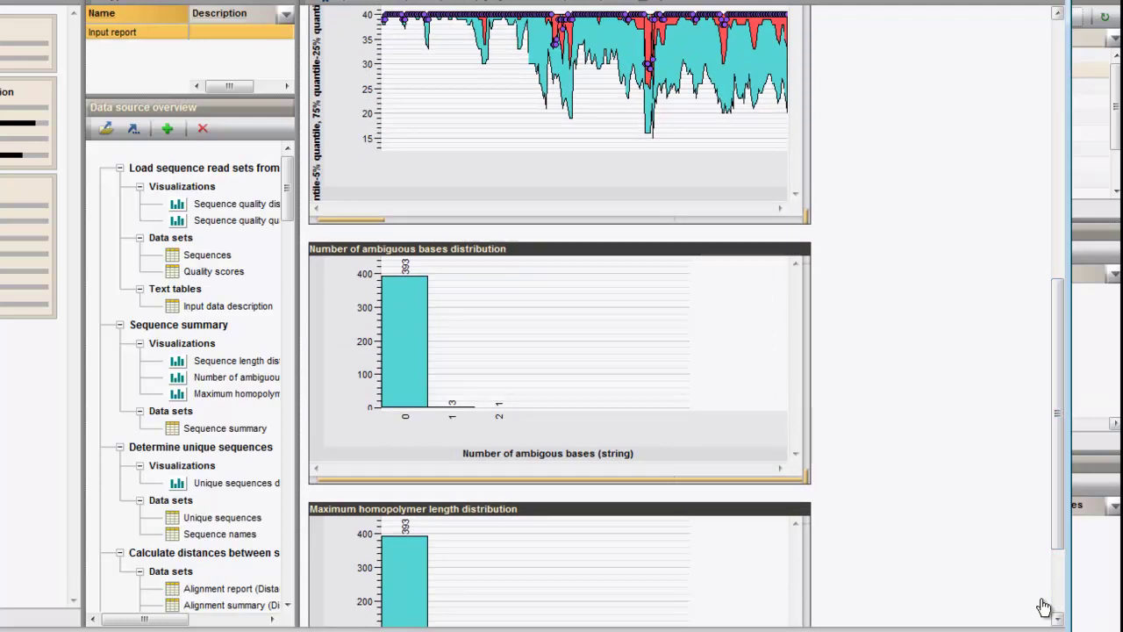
pyautogui.scroll(-5, 1043, 607)
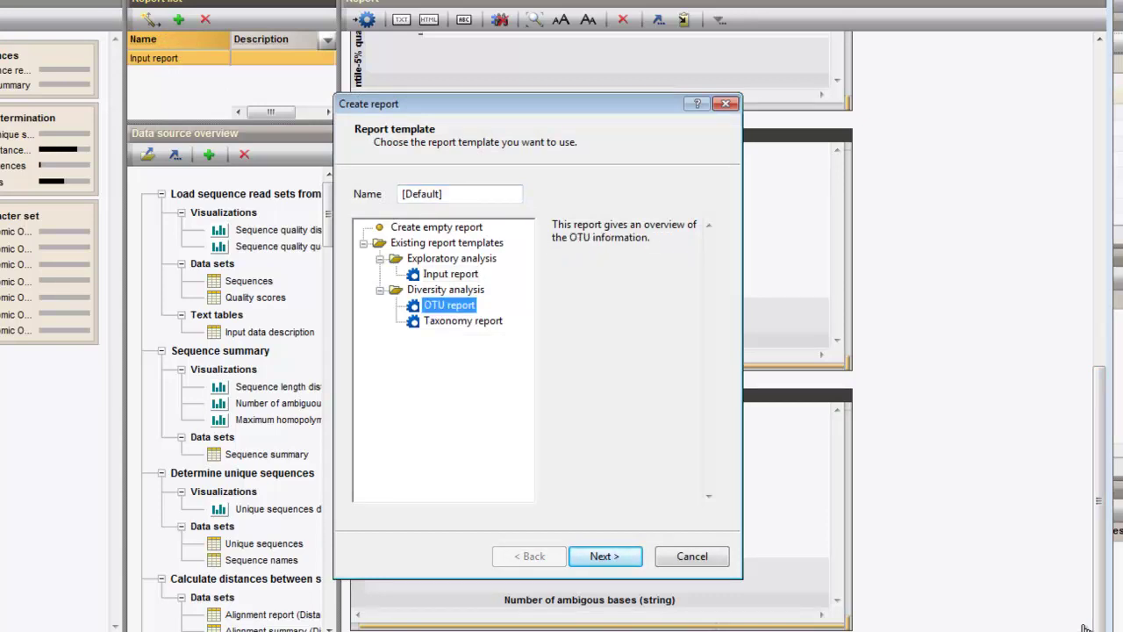
# Uncheck the 99%, 98% and 96% through 93% similarity levels and generate the OTU report.
pyautogui.press('Return')
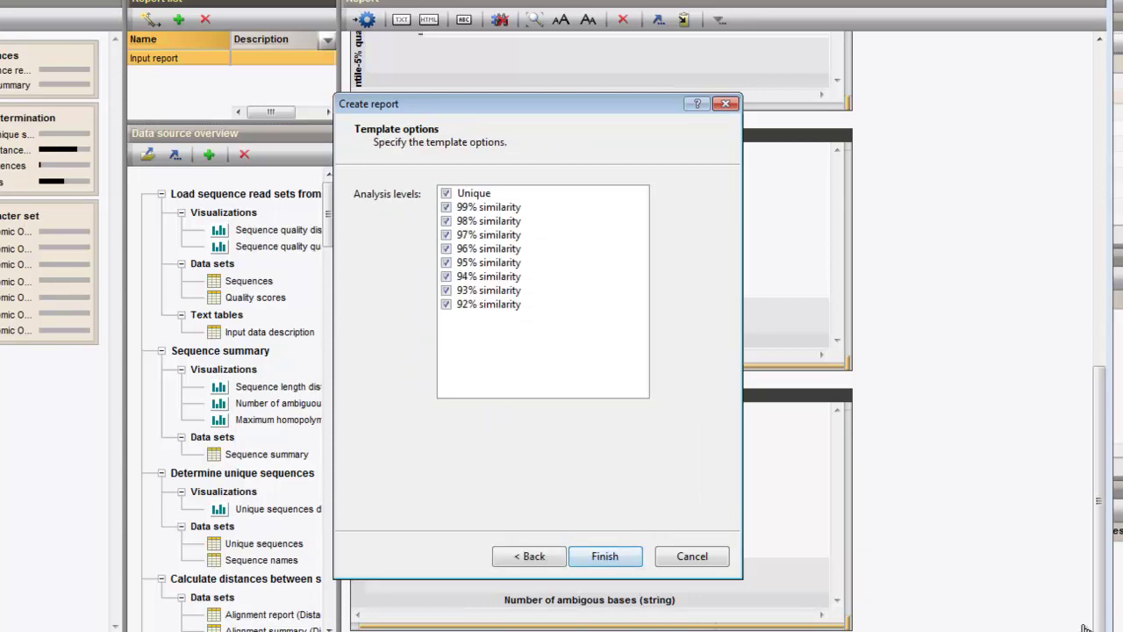
pyautogui.press('Down')
pyautogui.press('space')
pyautogui.press('Down')
pyautogui.press('space')
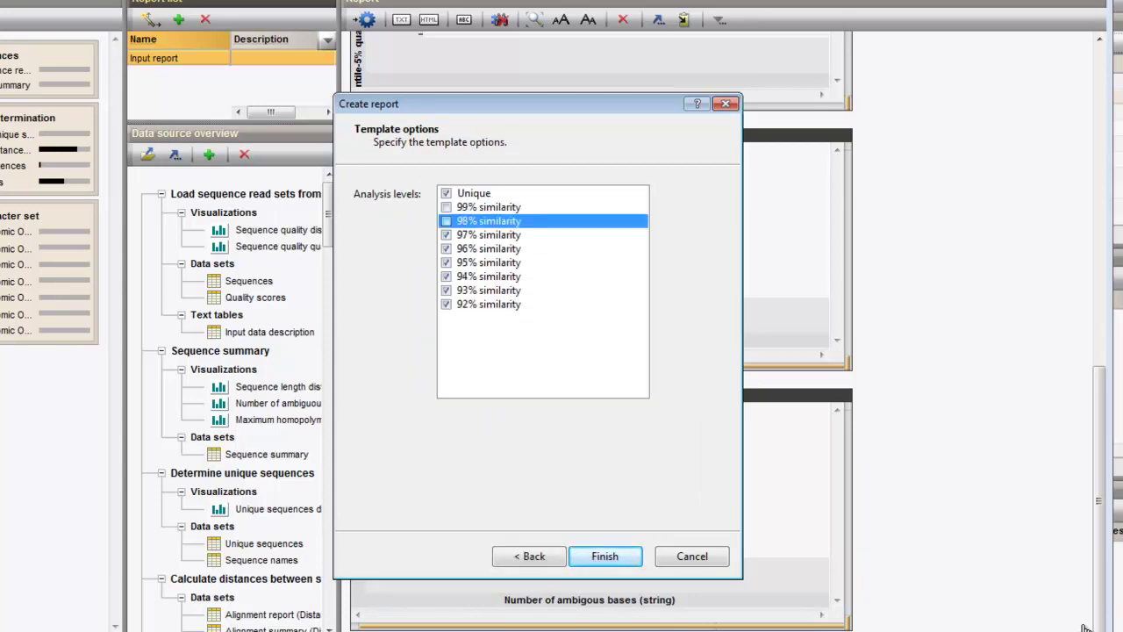
pyautogui.press('Down')
pyautogui.press('Down')
pyautogui.press('space')
pyautogui.press('Down')
pyautogui.press('space')
pyautogui.press('Down')
pyautogui.press('space')
pyautogui.press('Down')
pyautogui.press('space')
pyautogui.press('Return')
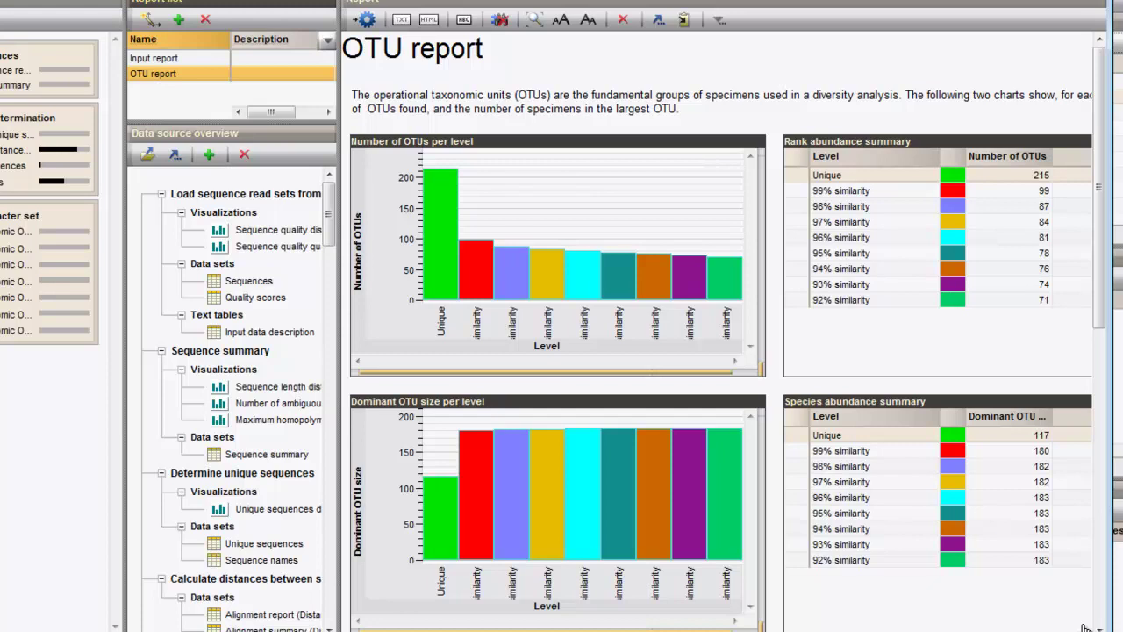
# Create a new report from the Taxonomy report template and continue to its level options.
pyautogui.click(149, 19)
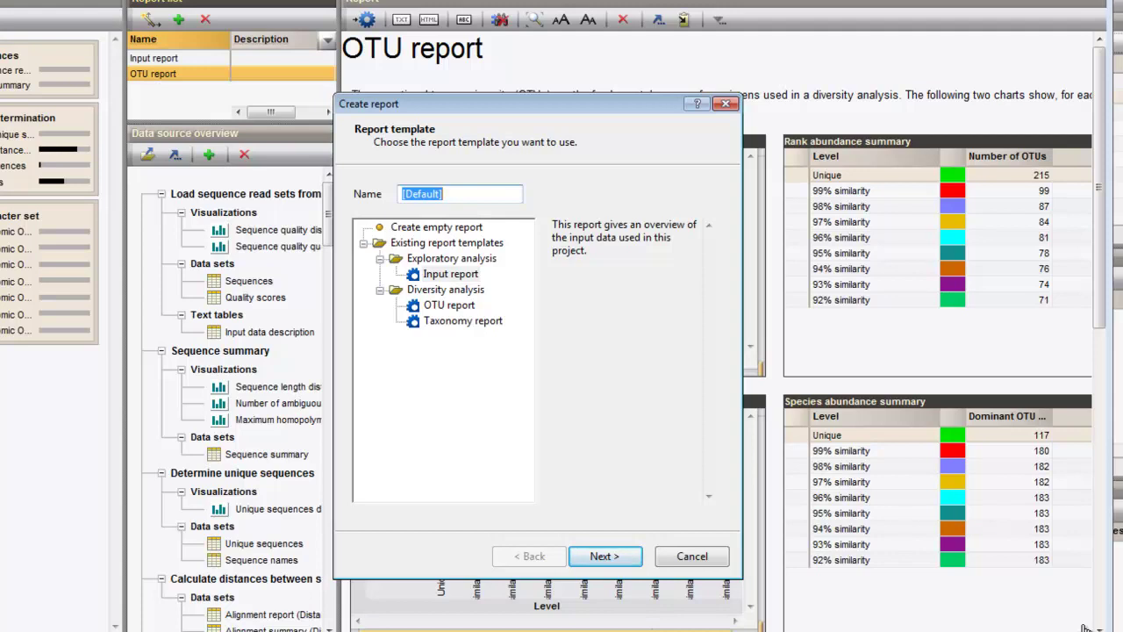
pyautogui.click(462, 320)
pyautogui.click(604, 556)
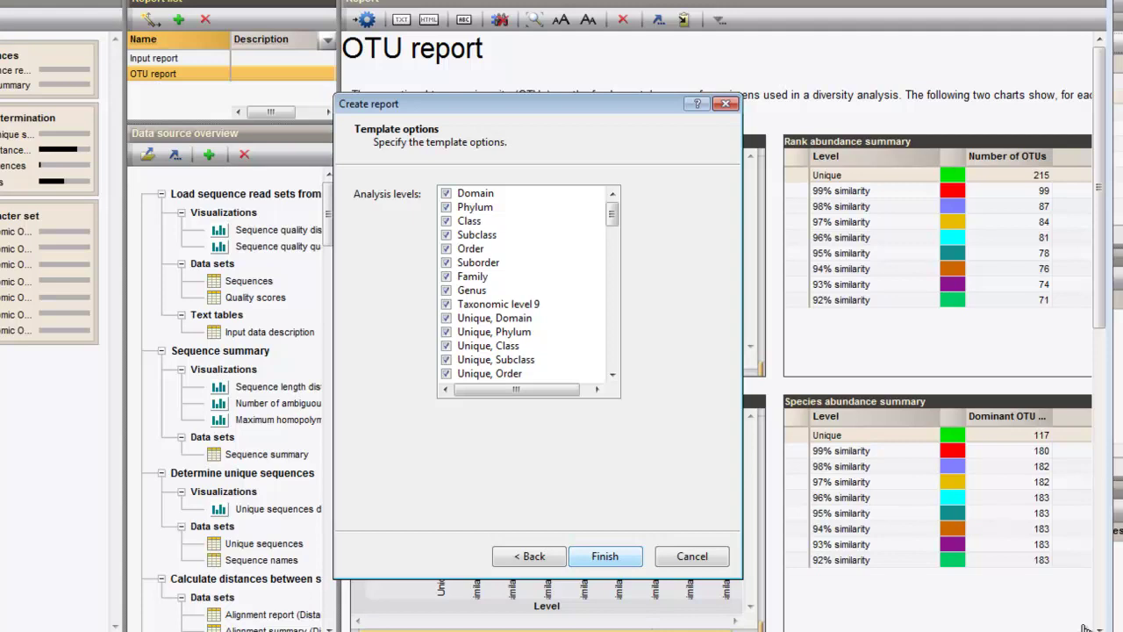
# Check the 97% similarity ranks Domain through Taxonomic level 9 and generate the report.
pyautogui.press('9')
pyautogui.press('7')
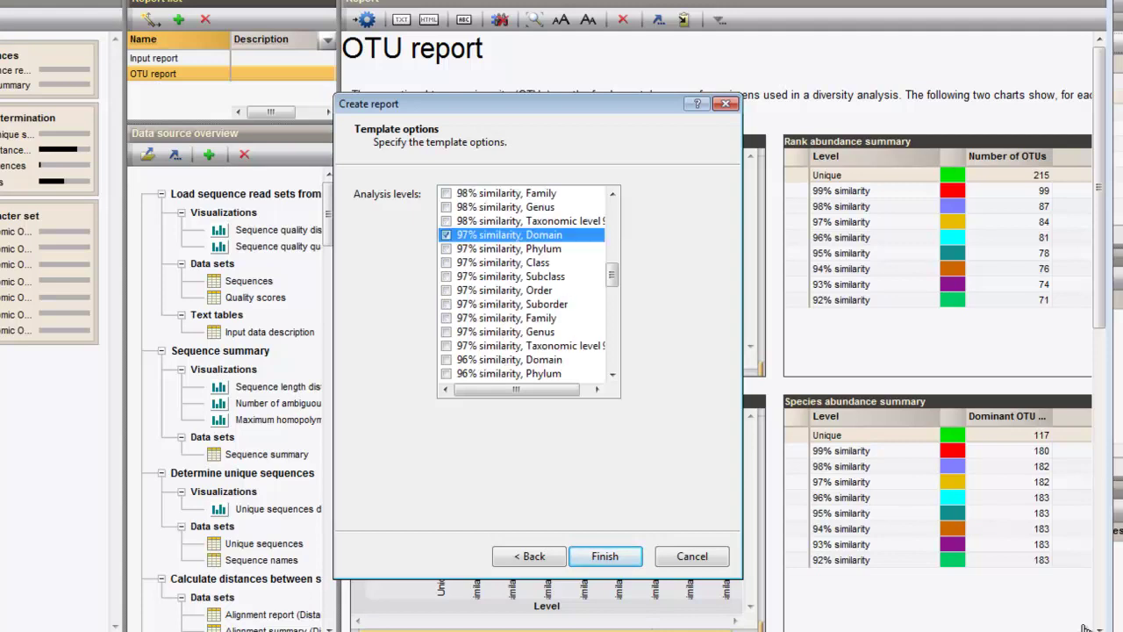
pyautogui.hotkey('shift', 'Down')
pyautogui.hotkey('shift', 'Down')
pyautogui.hotkey('shift', 'Down')
pyautogui.hotkey('shift', 'Down')
pyautogui.hotkey('shift', 'Down')
pyautogui.hotkey('shift', 'Down')
pyautogui.hotkey('shift', 'Down')
pyautogui.hotkey('shift', 'Down')
pyautogui.press('space')
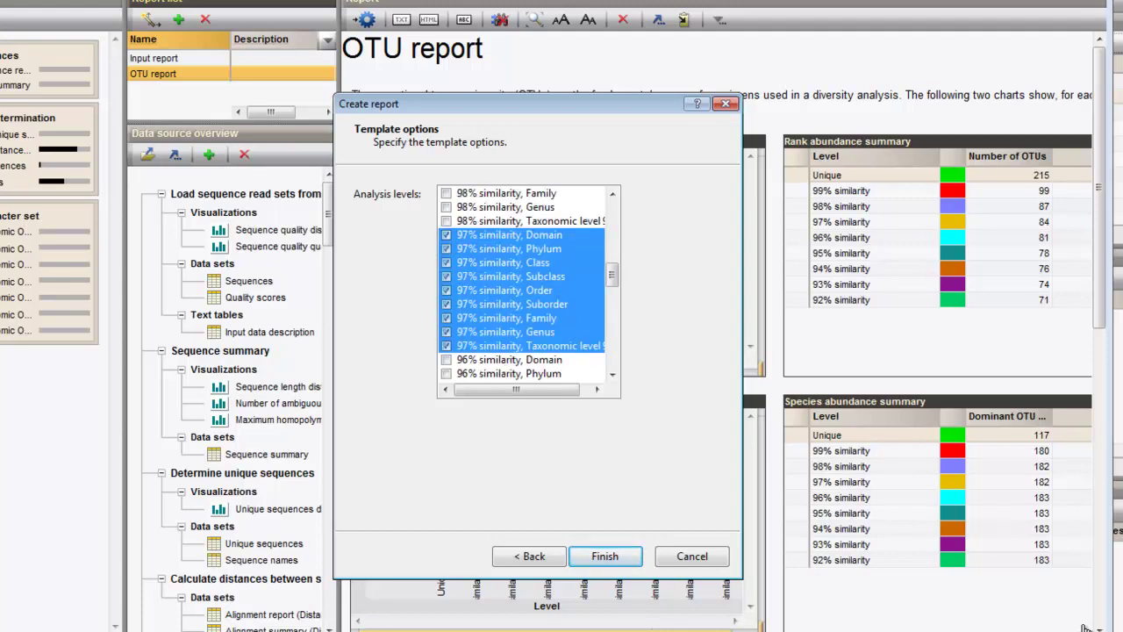
pyautogui.press('Return')
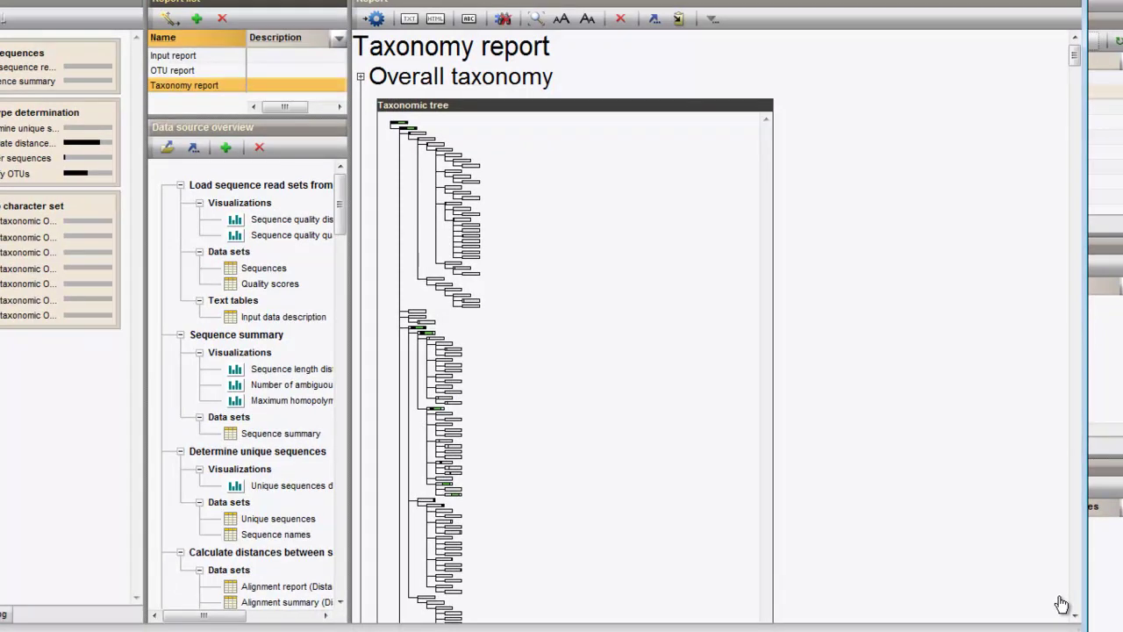
# Scroll through the Taxonomy report's trees and rank distribution charts to the 97% similarity tree.
pyautogui.scroll(-5, 1061, 604)
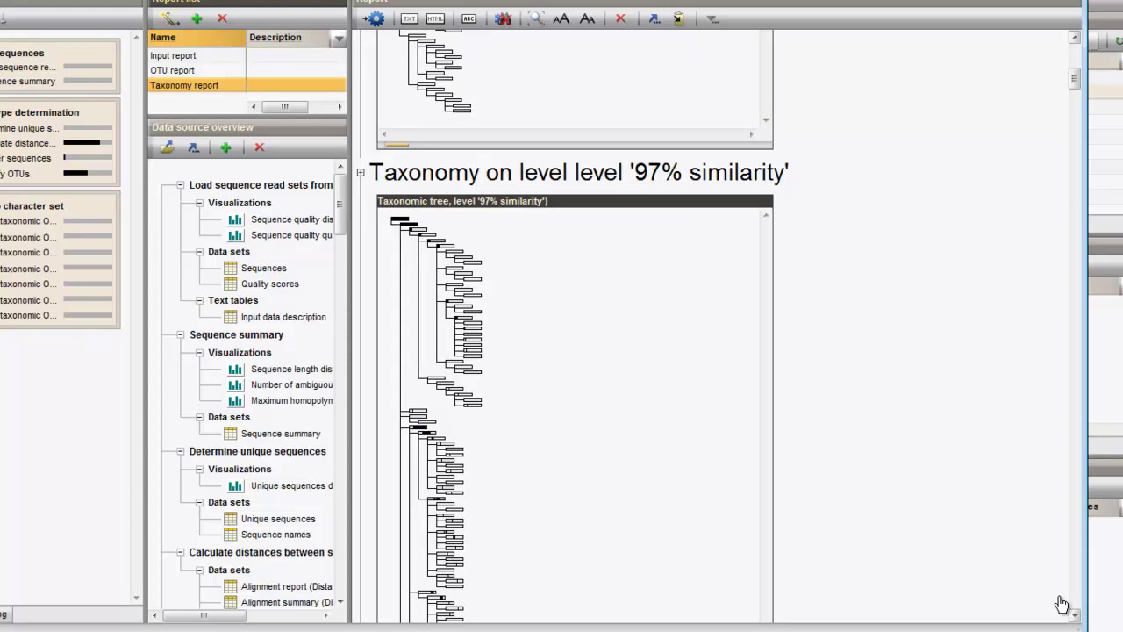
pyautogui.scroll(-5, 1062, 603)
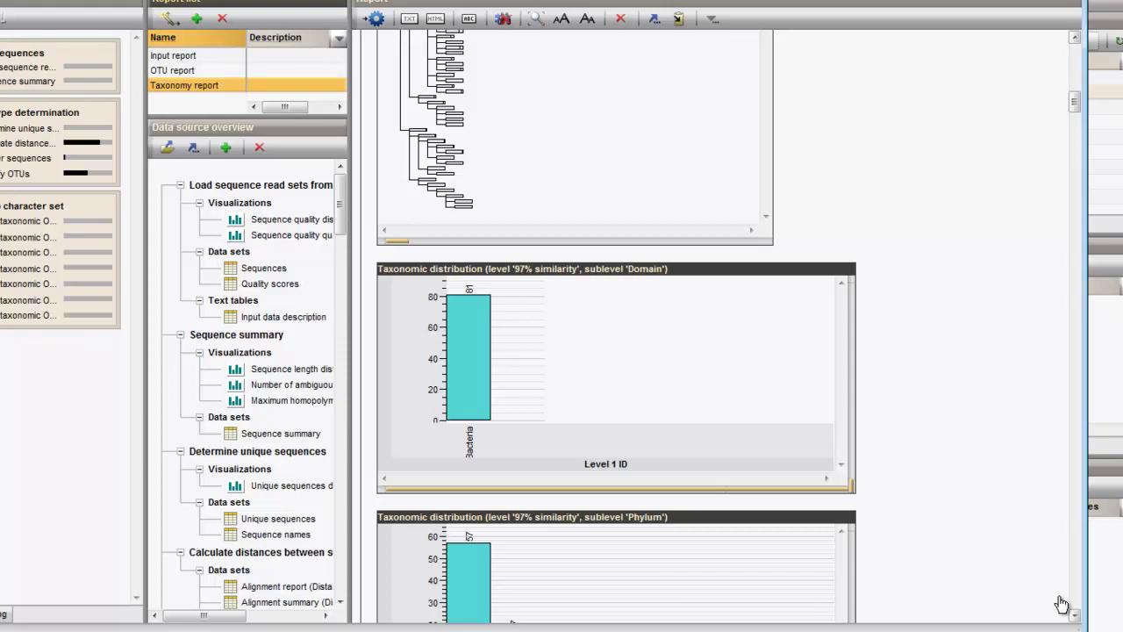
pyautogui.scroll(-5, 1062, 603)
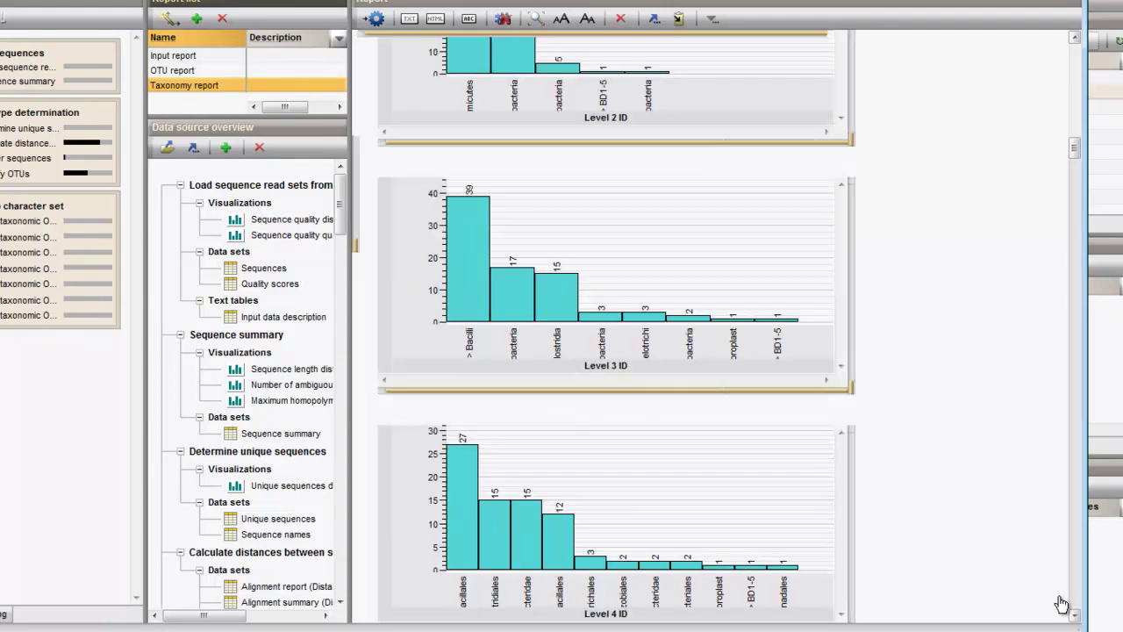
pyautogui.scroll(-5, 1061, 603)
pyautogui.scroll(-5, 1061, 603)
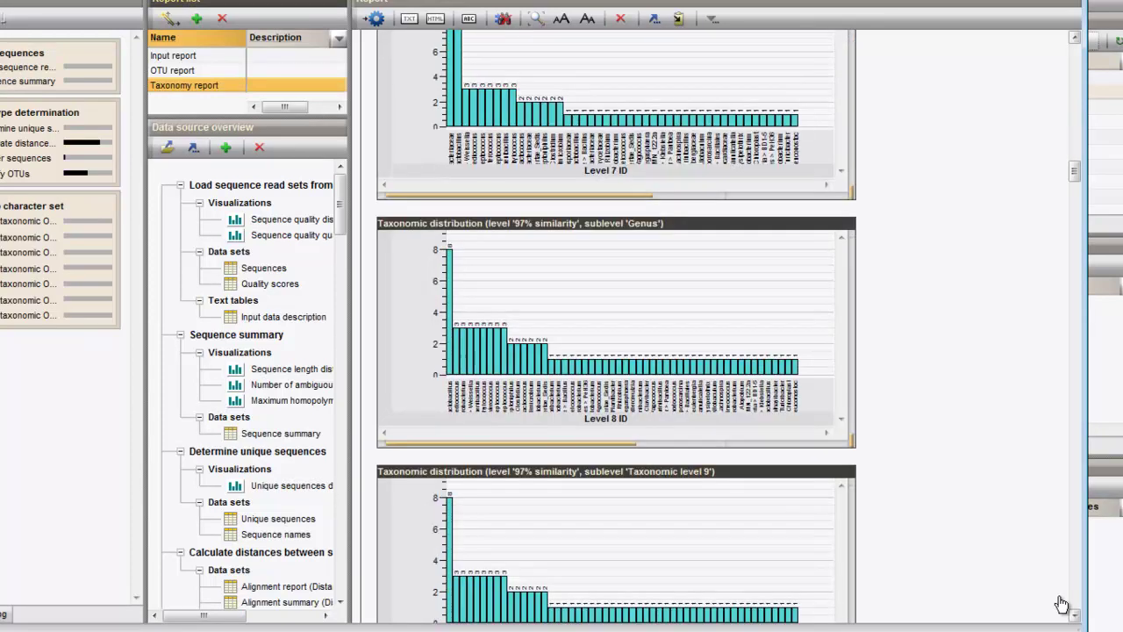
pyautogui.scroll(-5, 1062, 604)
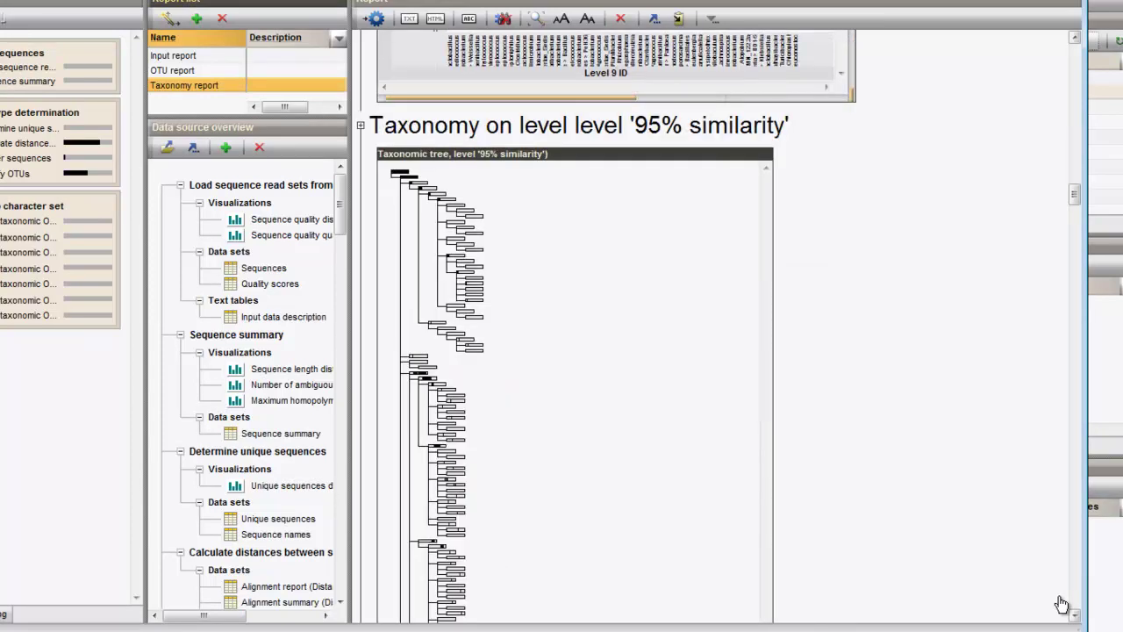
pyautogui.scroll(-5, 1062, 603)
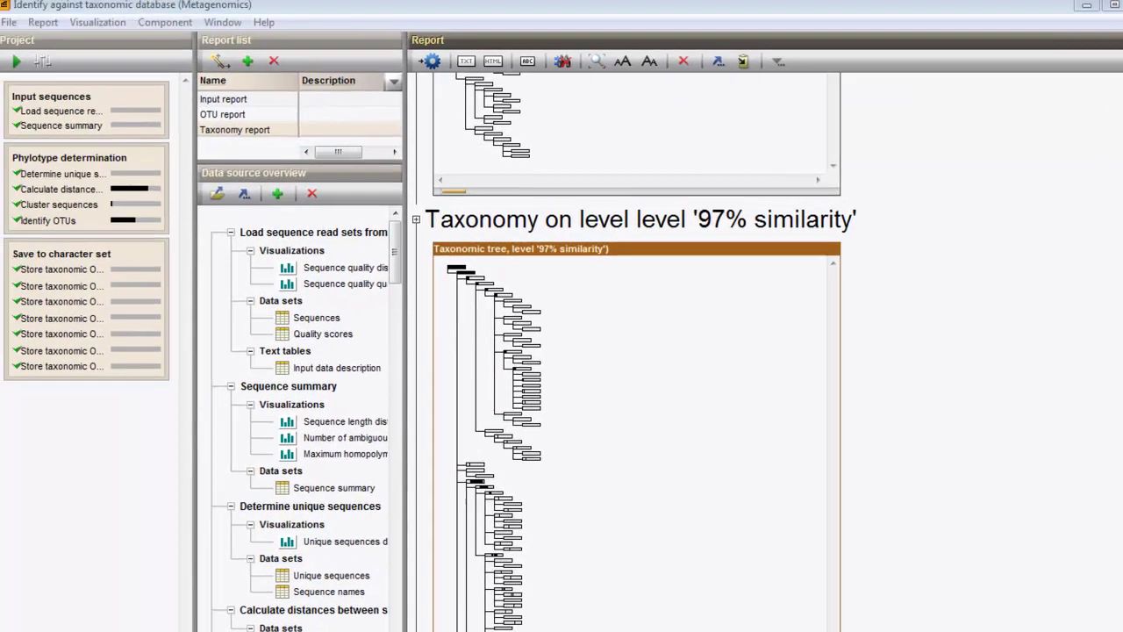
# Open the 97% similarity tree in its own window and bring up File > Filter.
pyautogui.click(661, 23)
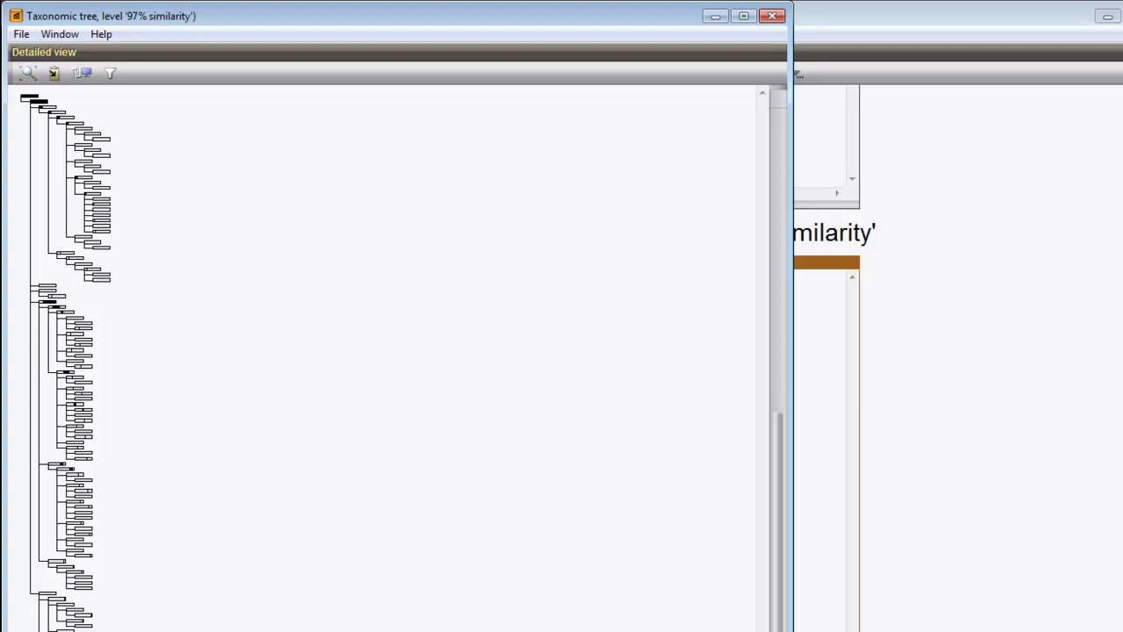
pyautogui.hotkey('alt', 'f')
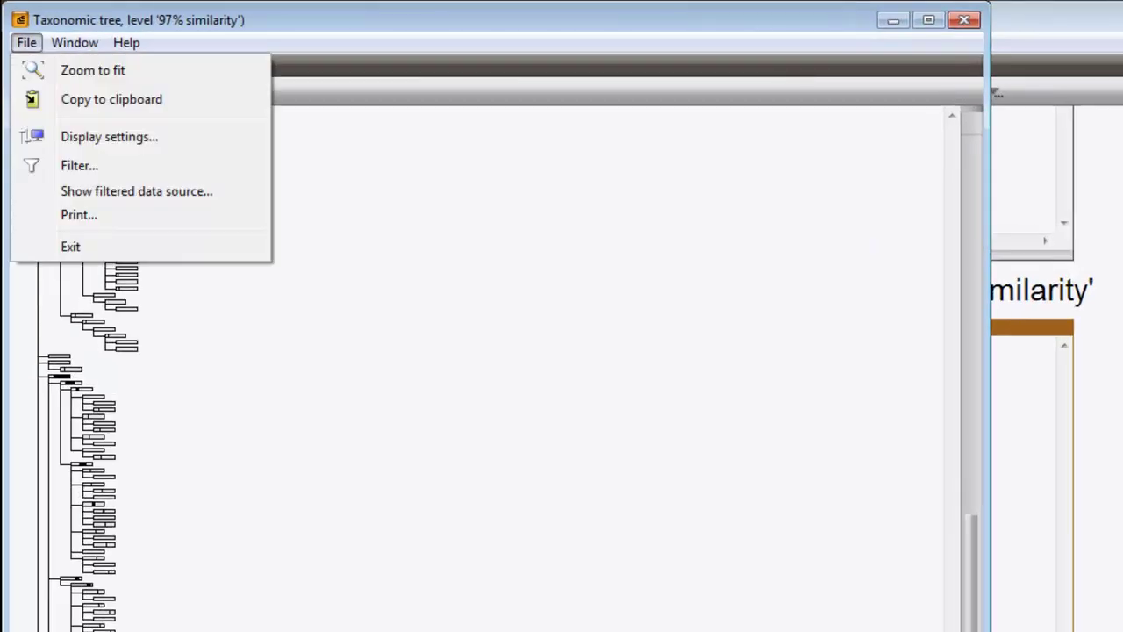
pyautogui.press('Down')
pyautogui.press('Down')
pyautogui.press('Down')
pyautogui.press('Down')
pyautogui.press('Return')
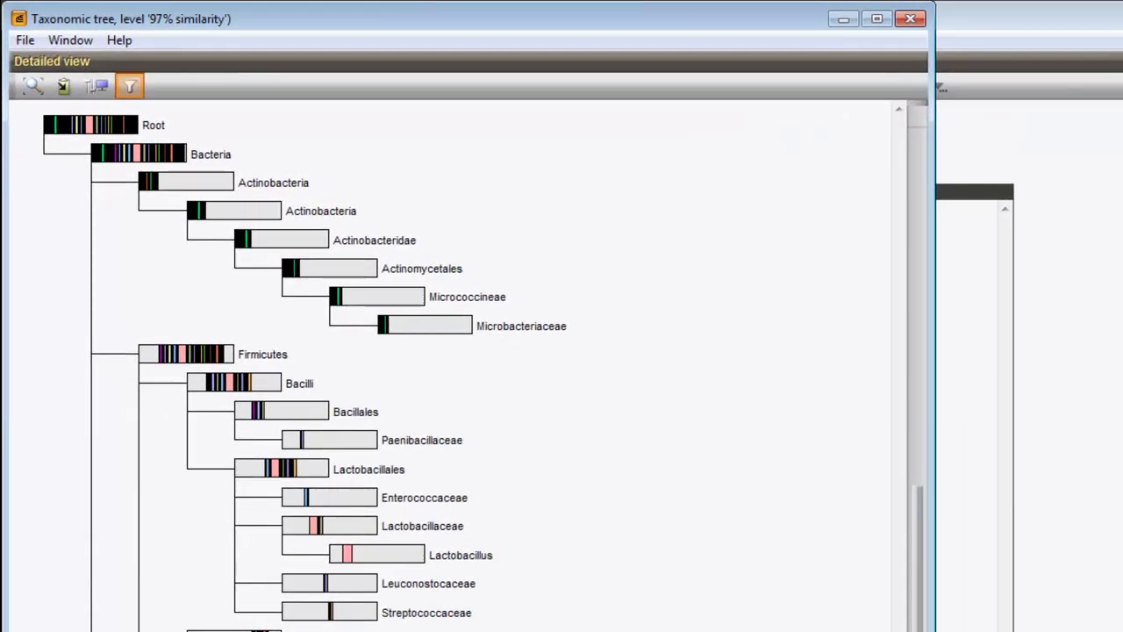
# Enable a Depth filter on the tree starting from Class and ending at Family.
pyautogui.click(130, 85)
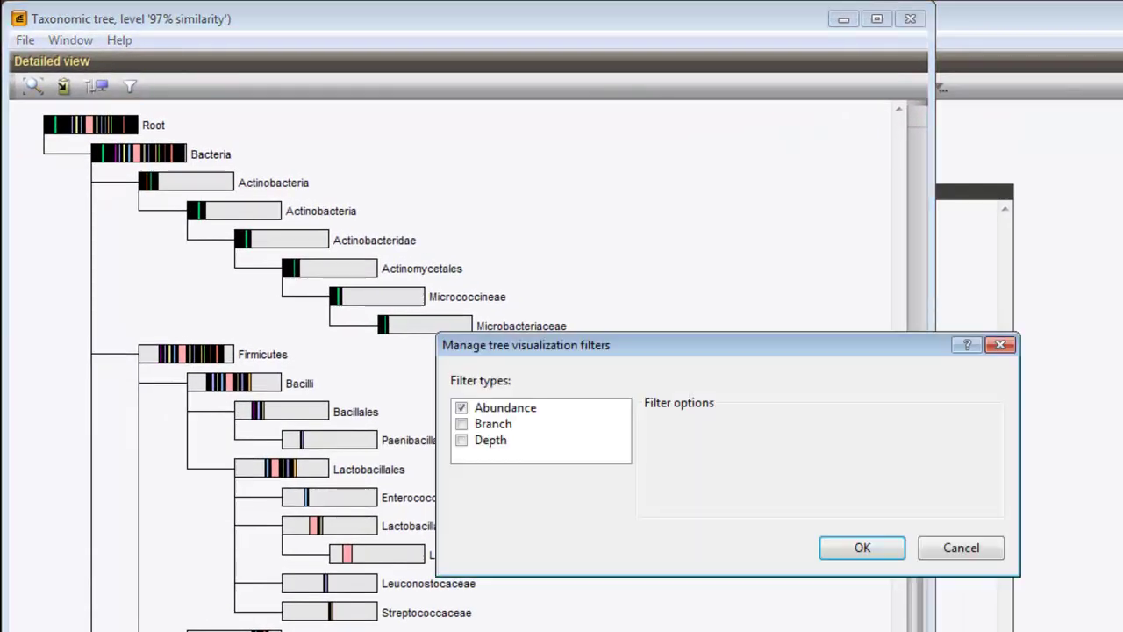
pyautogui.click(461, 439)
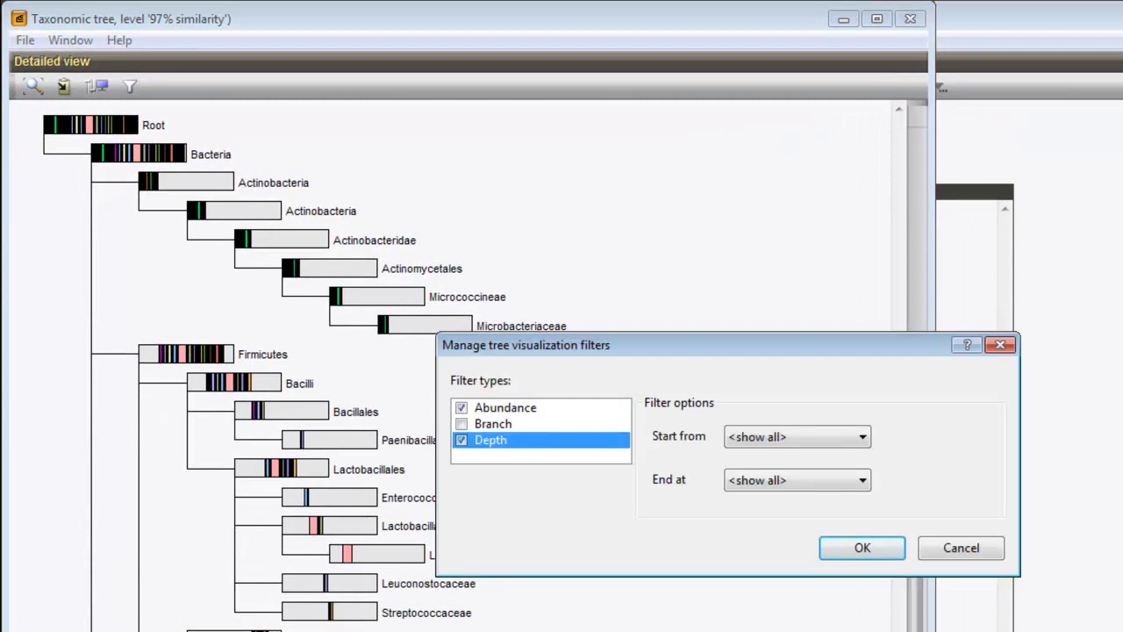
pyautogui.click(797, 436)
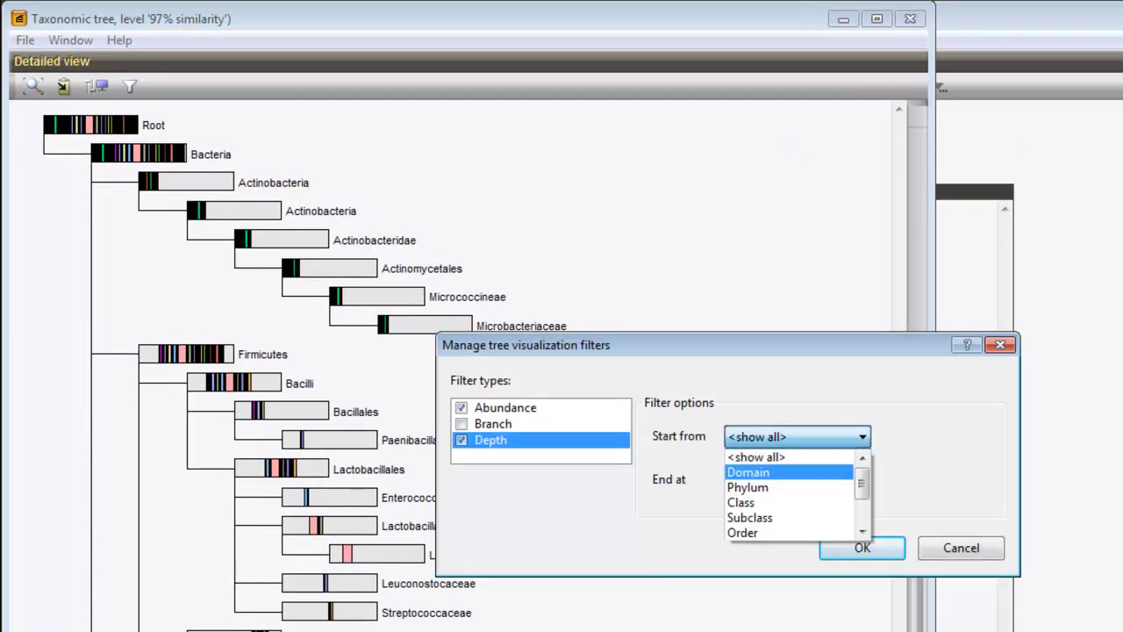
pyautogui.press('Down')
pyautogui.press('Return')
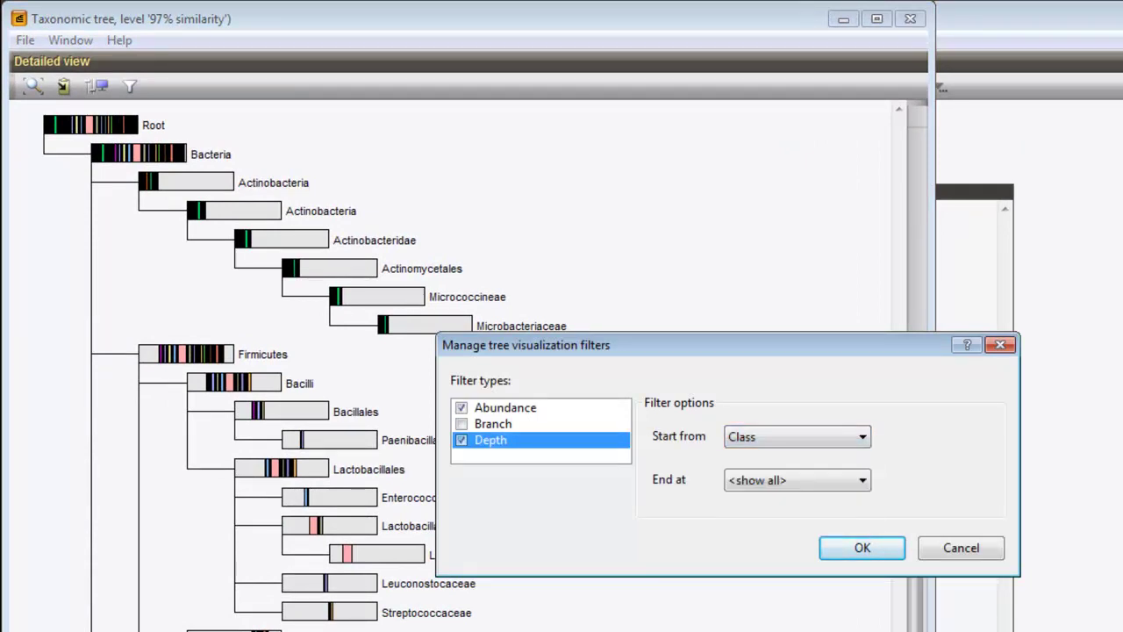
pyautogui.press('Tab')
pyautogui.hotkey('alt', 'Down')
pyautogui.press('Down')
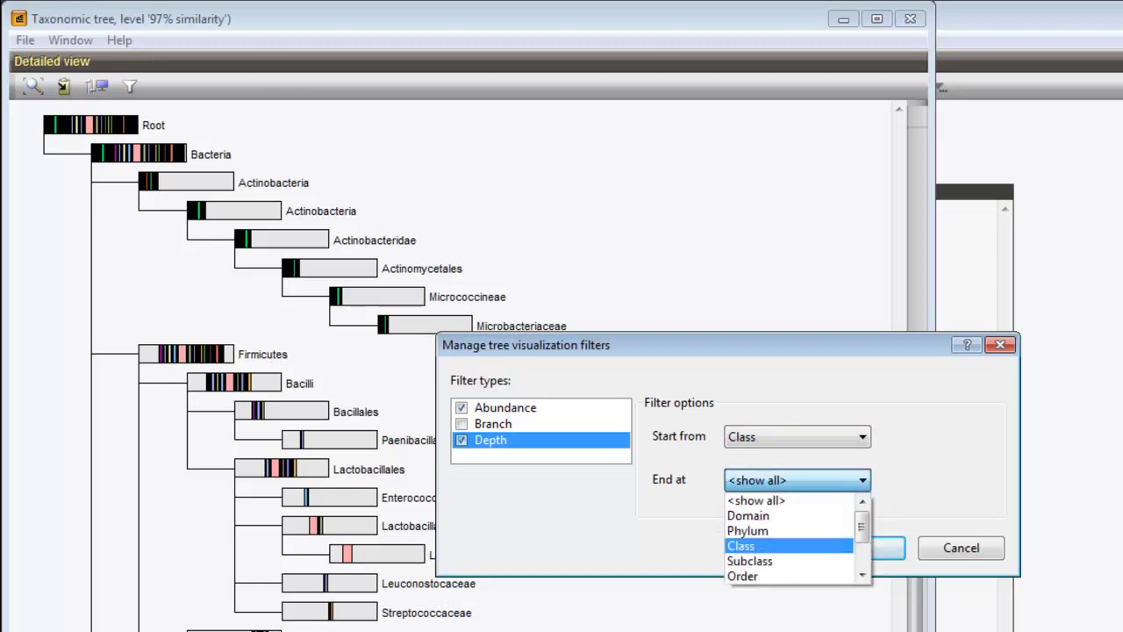
pyautogui.scroll(-2, 789, 537)
pyautogui.press('Down')
pyautogui.press('Down')
pyautogui.press('Return')
pyautogui.press('Return')
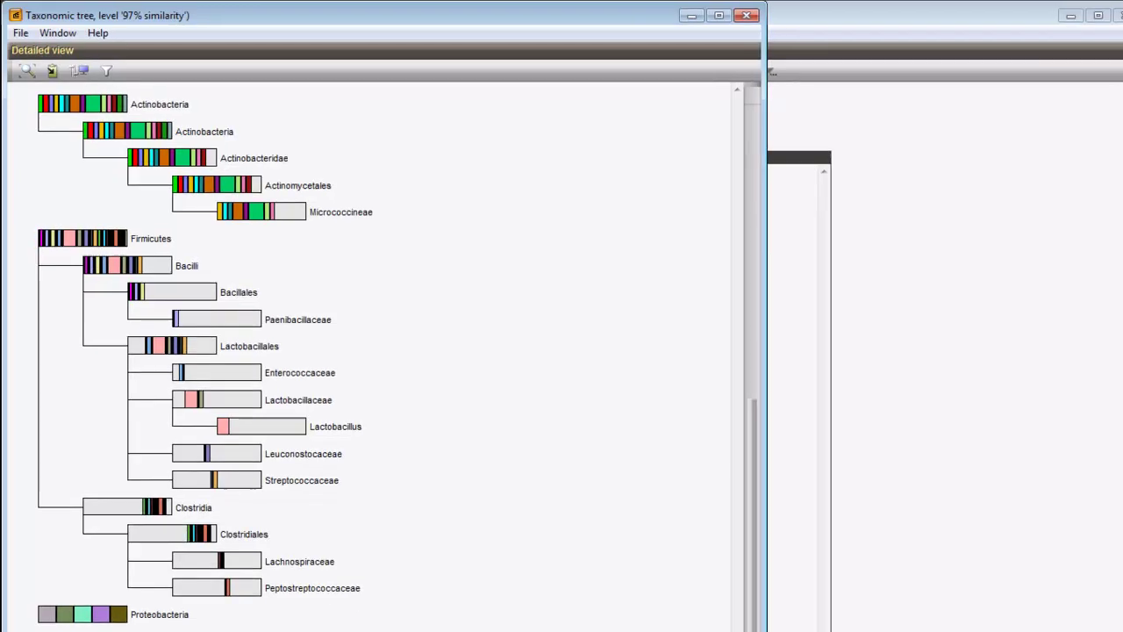
# Label the tree taxa with Relative abundance, then show help for the Taxonomic tree window.
pyautogui.hotkey('alt', 'f')
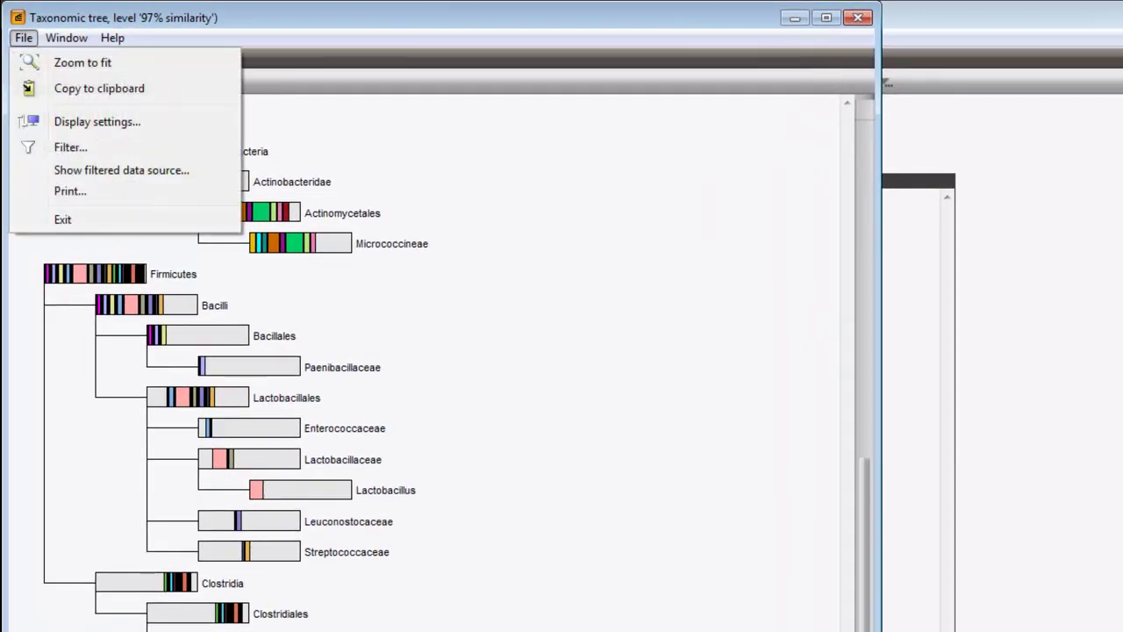
pyautogui.press('Down')
pyautogui.press('Down')
pyautogui.press('Down')
pyautogui.press('Return')
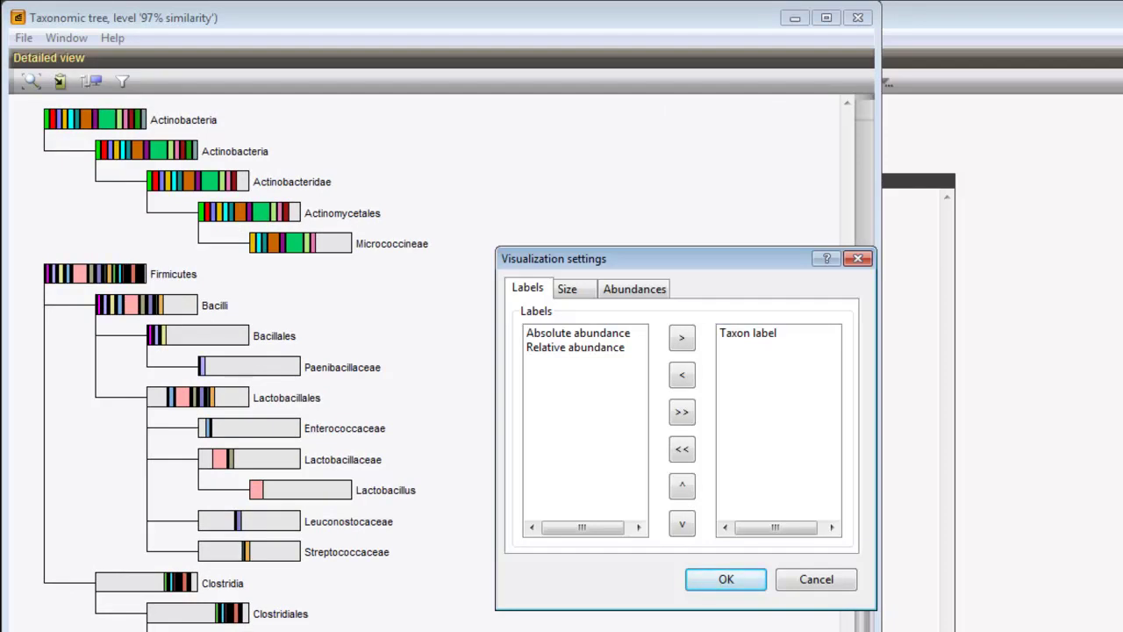
pyautogui.click(574, 346)
pyautogui.click(682, 337)
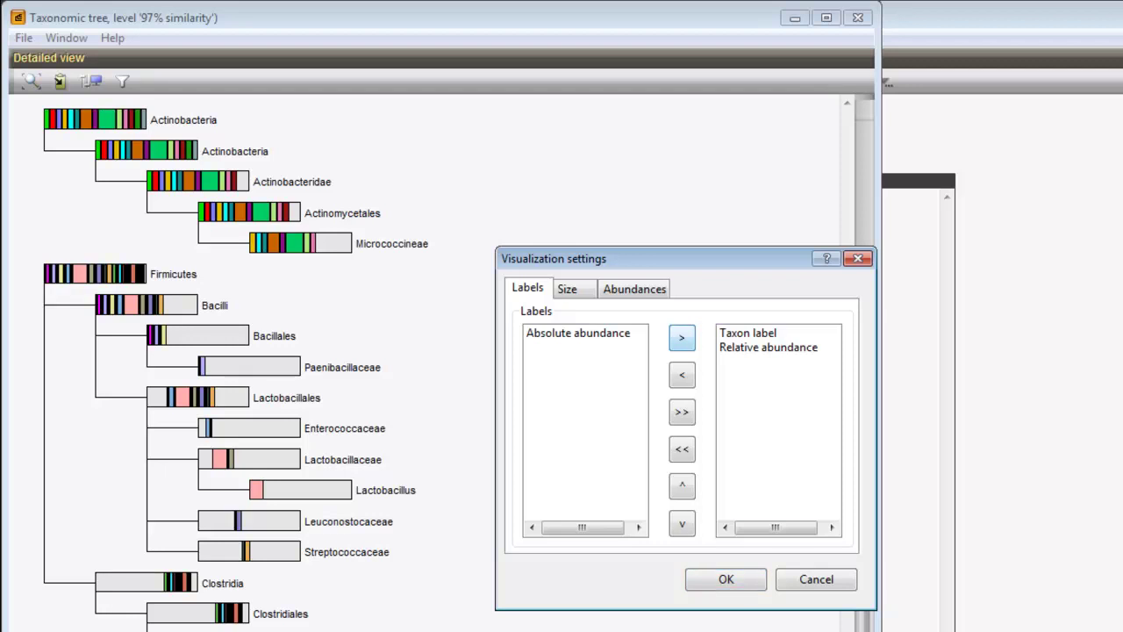
pyautogui.click(726, 578)
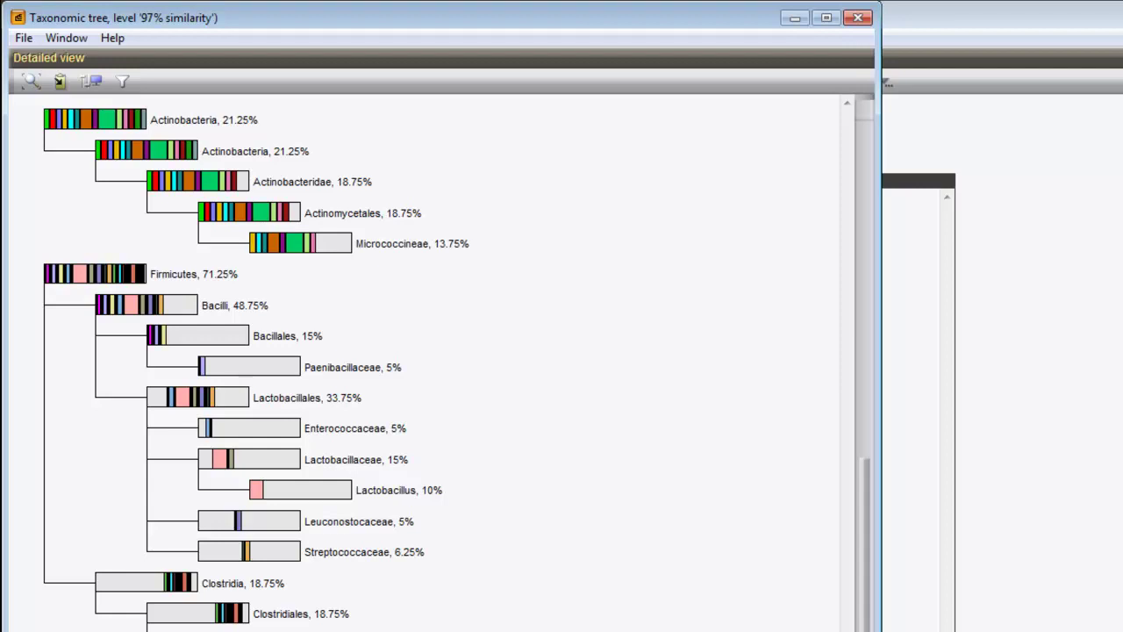
pyautogui.click(112, 38)
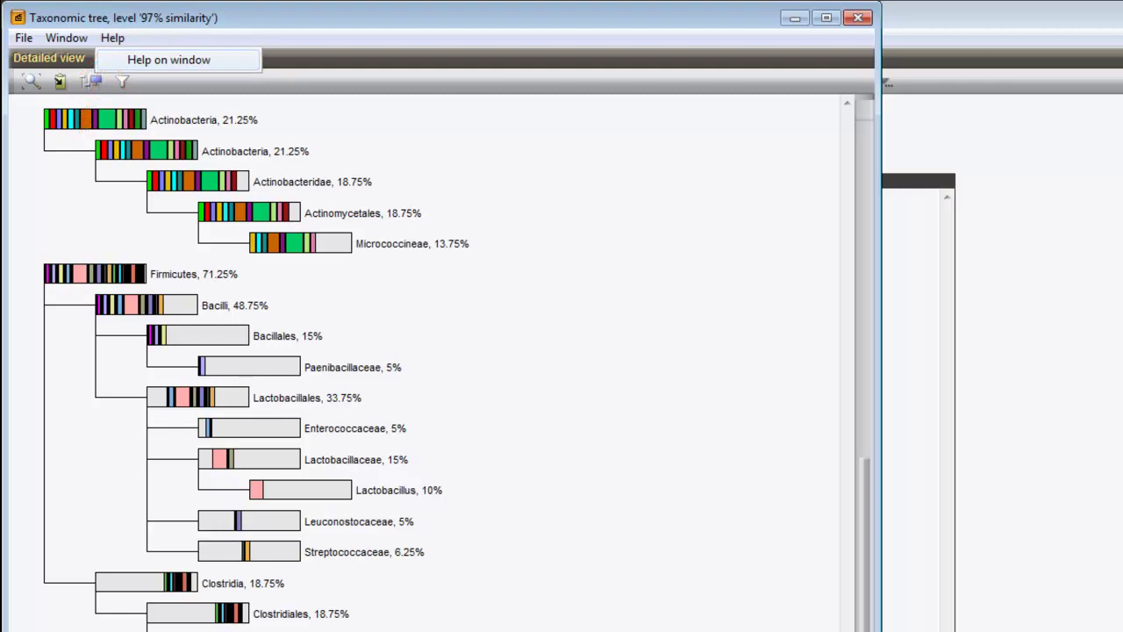
pyautogui.click(168, 60)
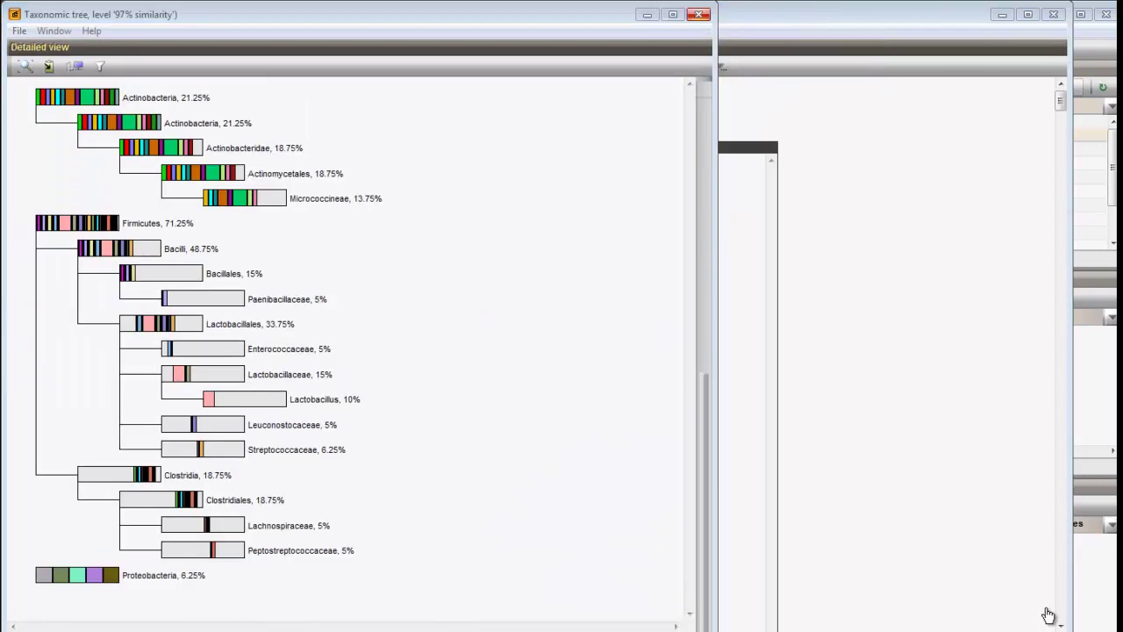
# Close the Taxonomic tree window and review the SRS0000001 report (397 sequences, average length 299.91).
pyautogui.hotkey('alt', 'F4')
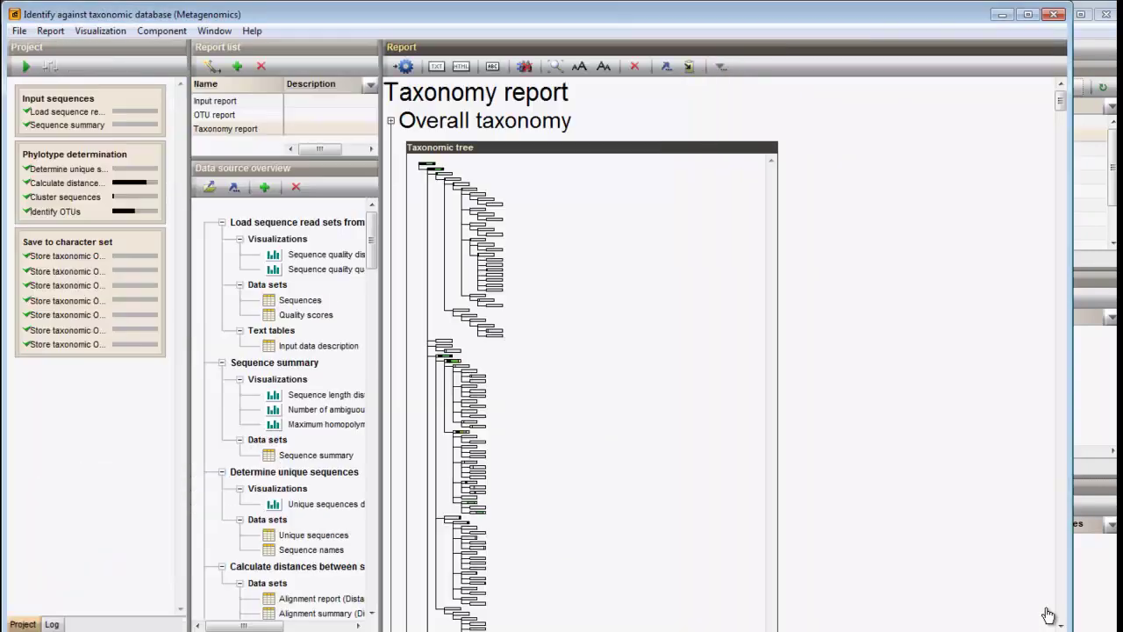
pyautogui.scroll(-10, 1048, 614)
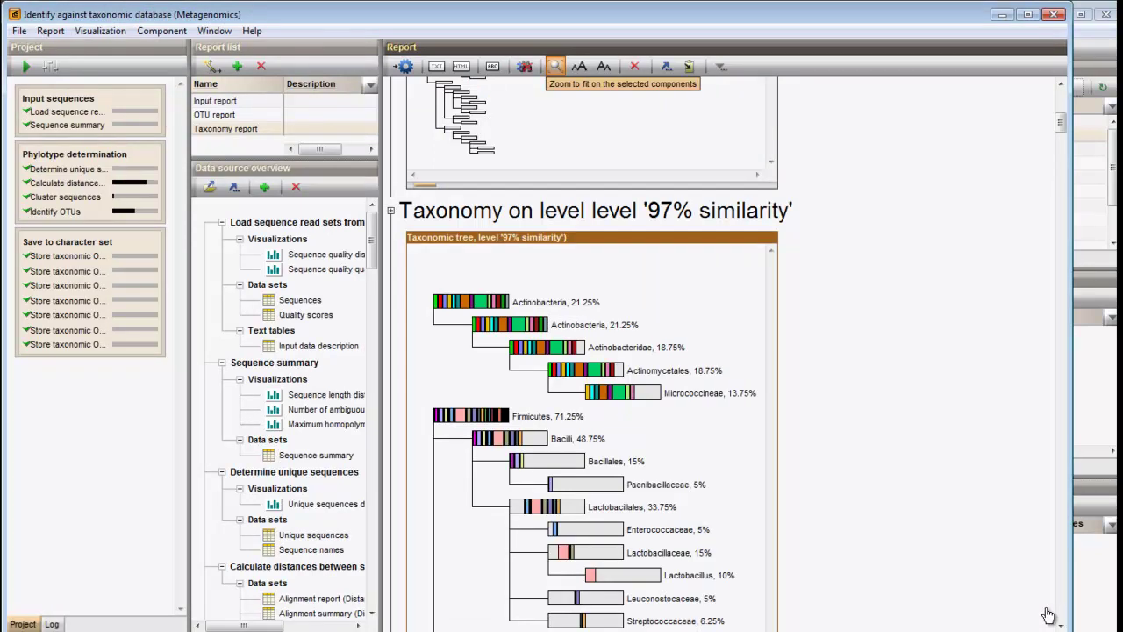
pyautogui.scroll(-3, 1048, 614)
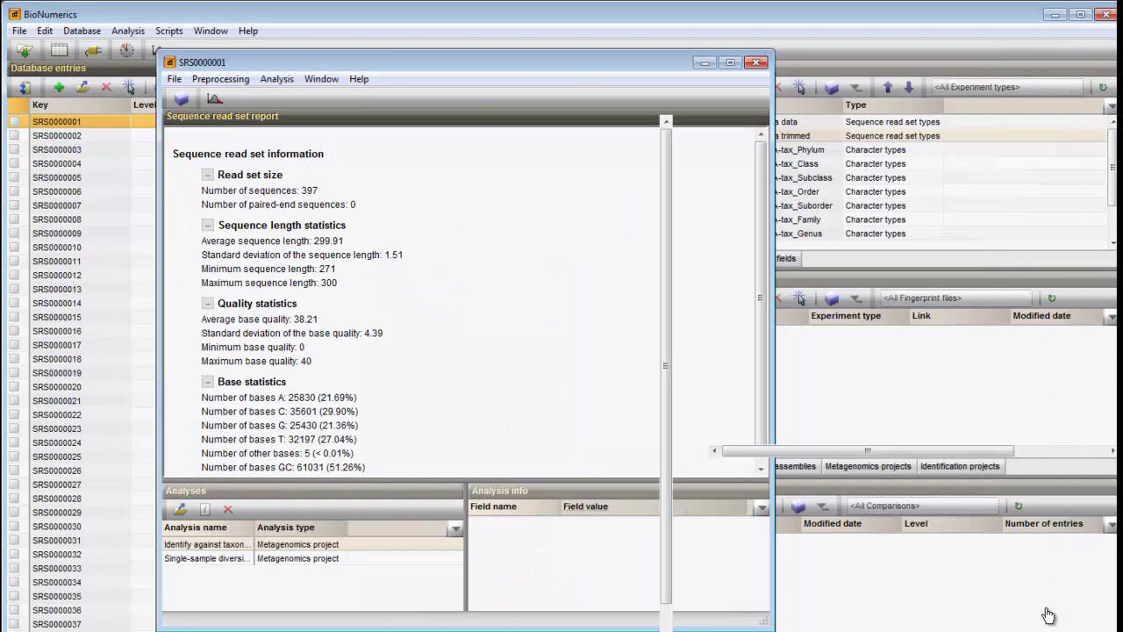
# Close the SRS0000001 report and view its 0_SILVA-tax_Phylum and 0_SILVA-tax_Subclass character values.
pyautogui.hotkey('alt', 'F4')
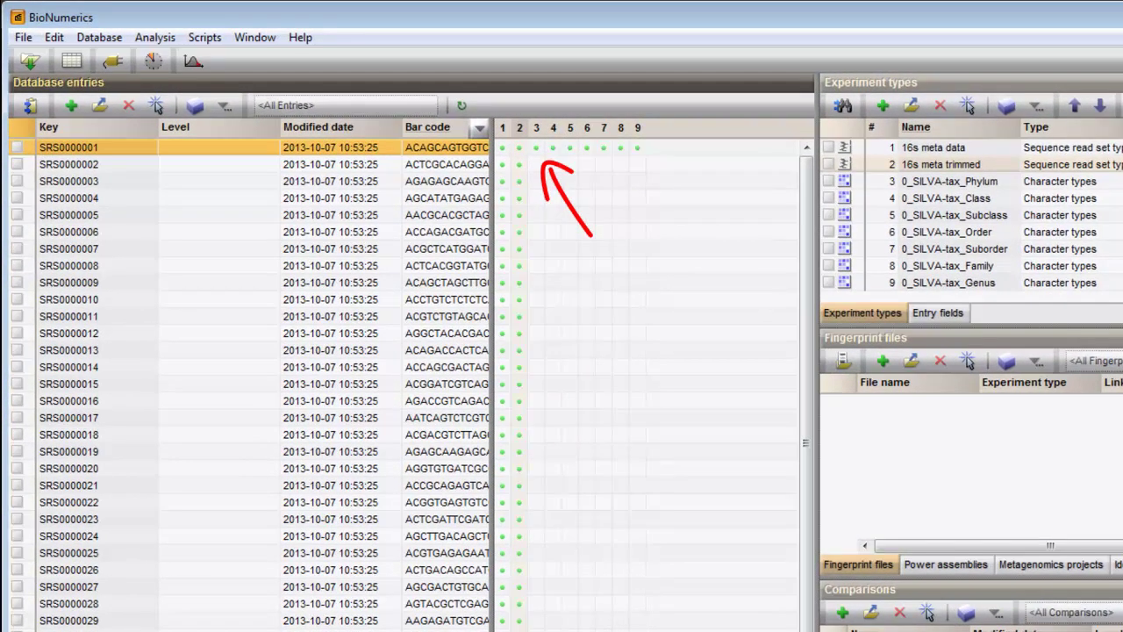
pyautogui.click(536, 148)
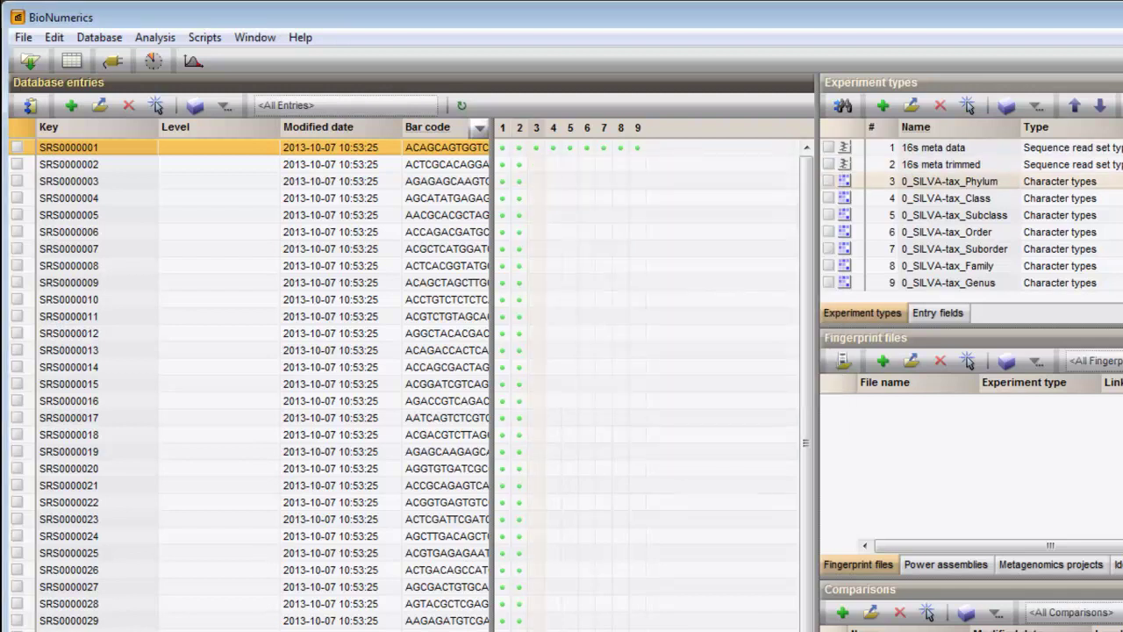
pyautogui.click(570, 148)
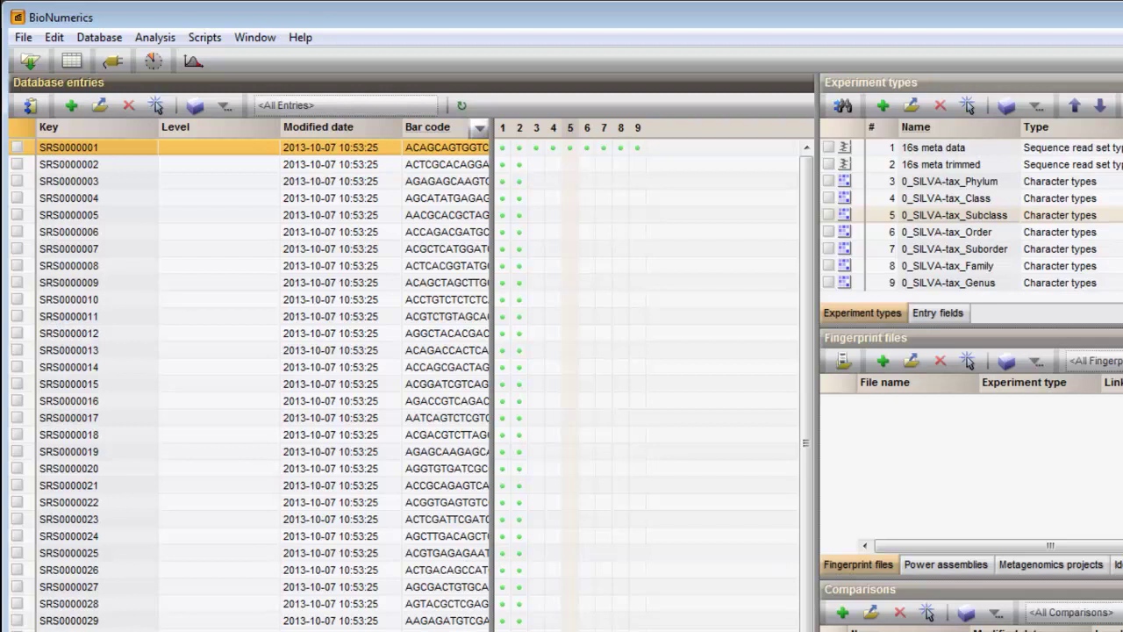
# Check SRS0000002 onward and identify them against SILVA-tax from Domain level, using 16s meta data.
pyautogui.click(17, 164)
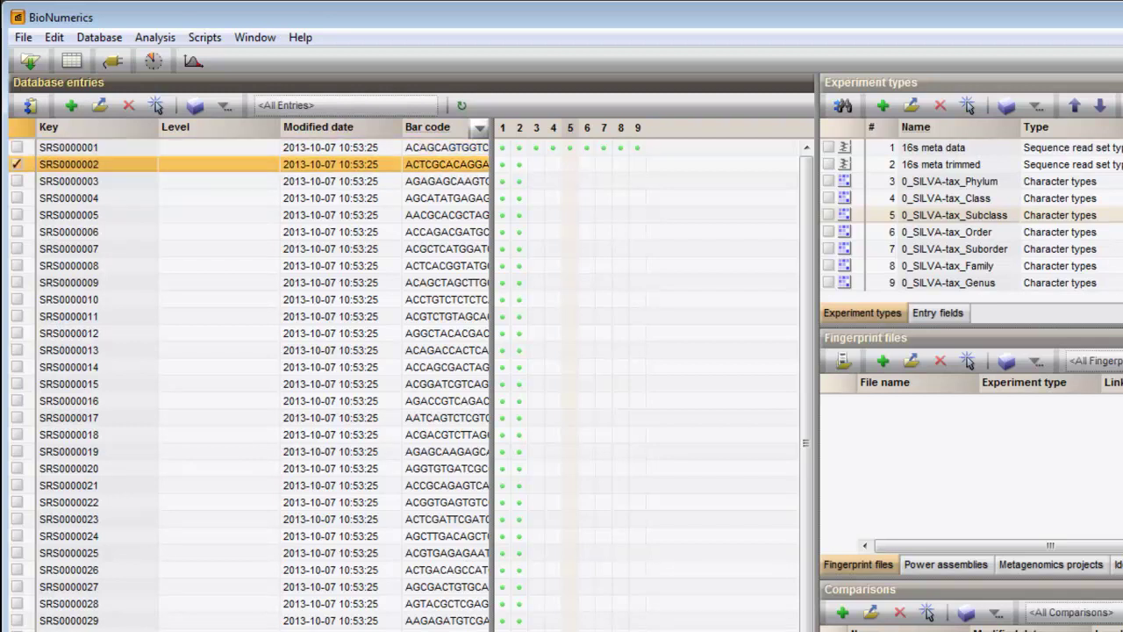
pyautogui.hotkey('shift', 'pagedown')
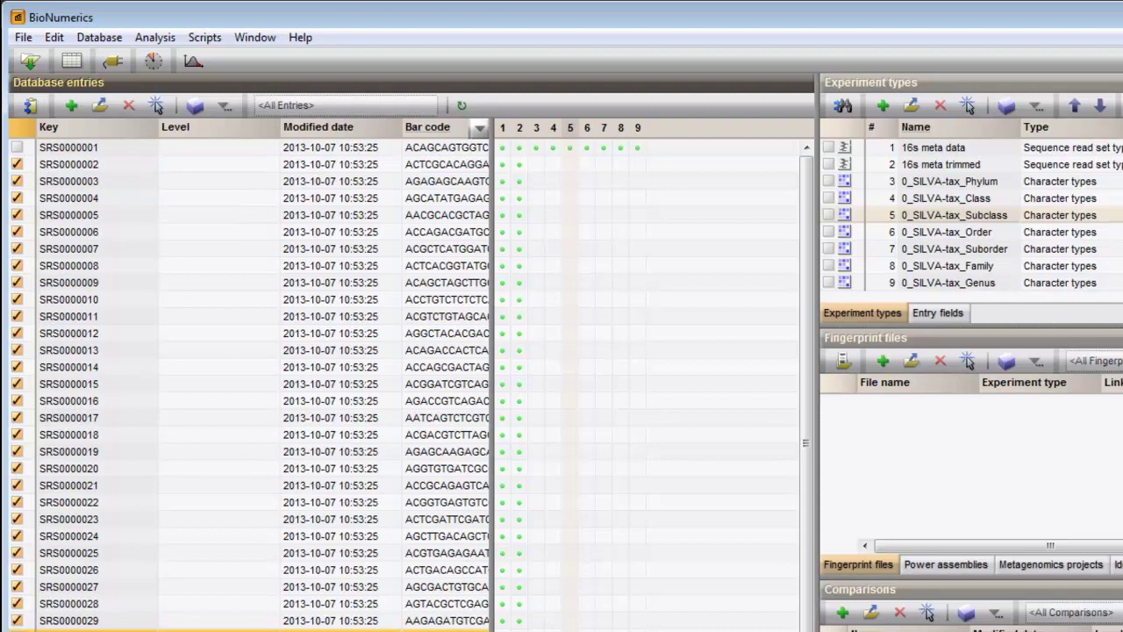
pyautogui.click(154, 37)
pyautogui.moveTo(231, 128)
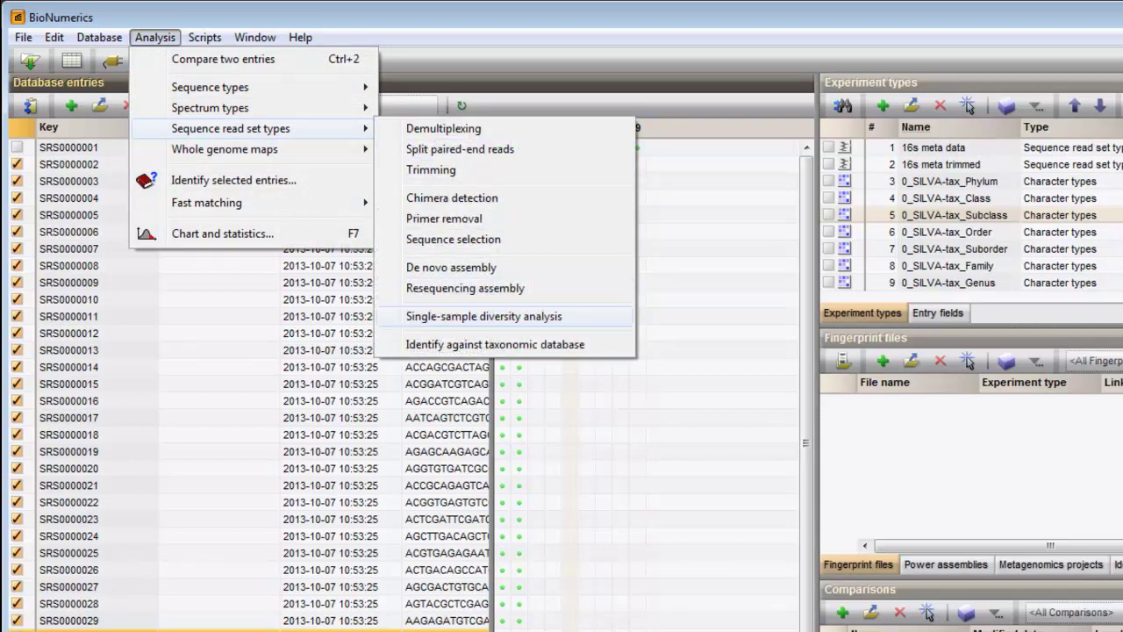
pyautogui.click(495, 344)
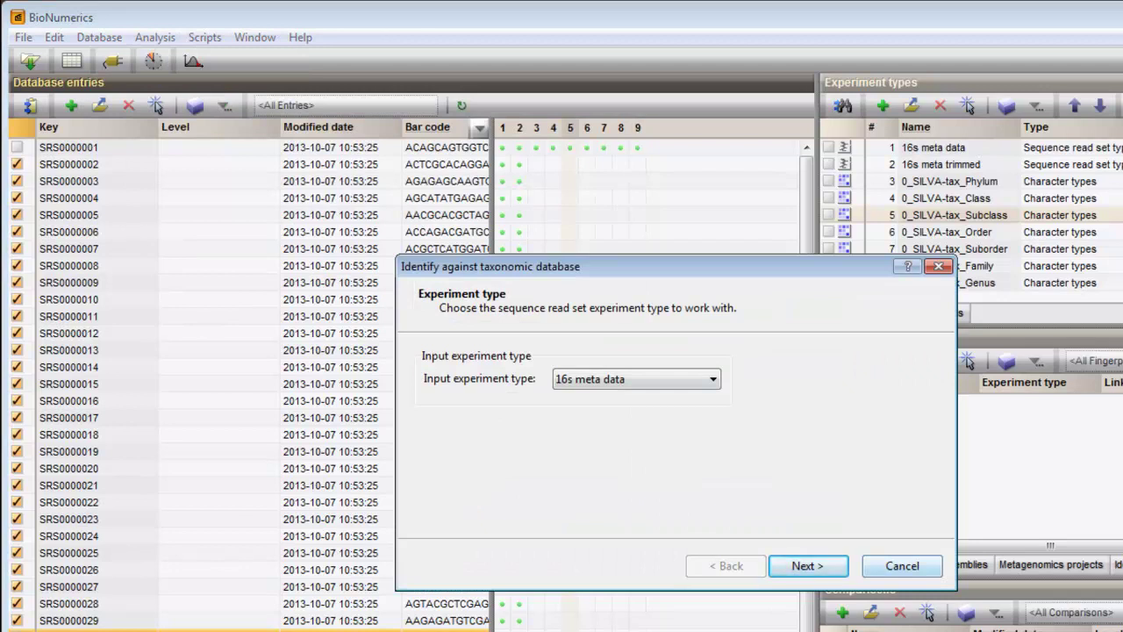
pyautogui.press('Return')
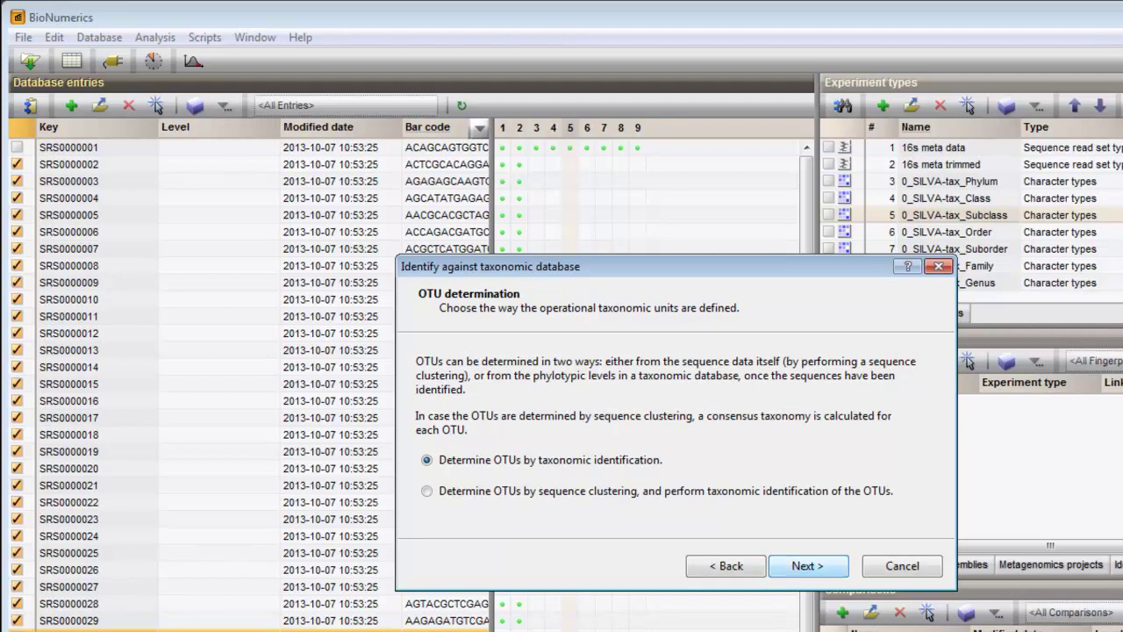
pyautogui.press('Return')
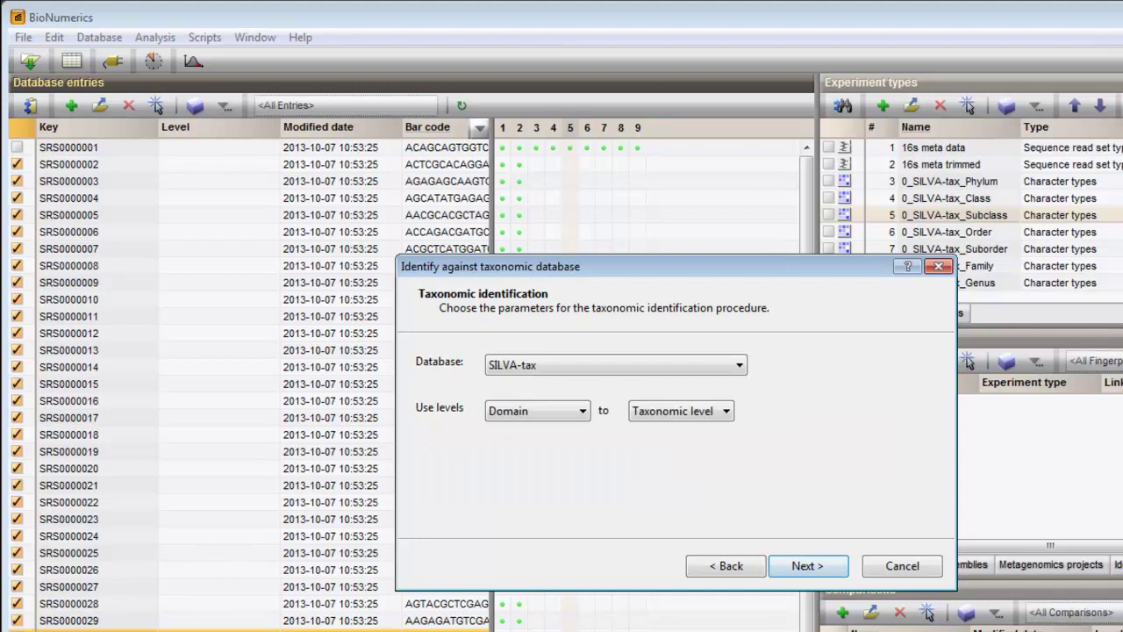
pyautogui.press('Return')
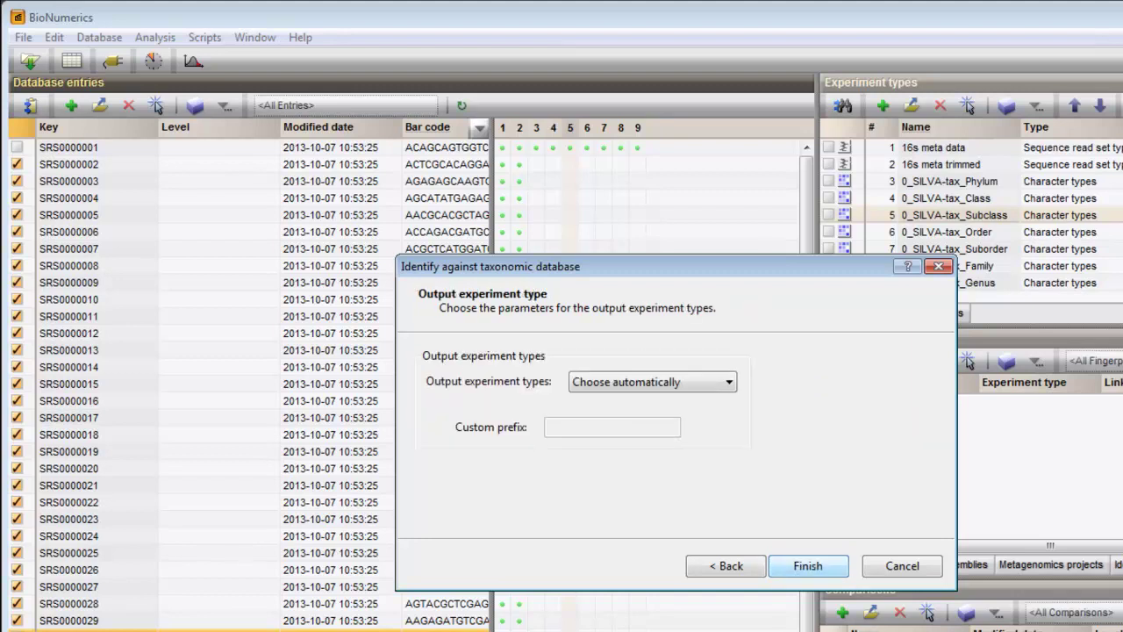
pyautogui.press('Return')
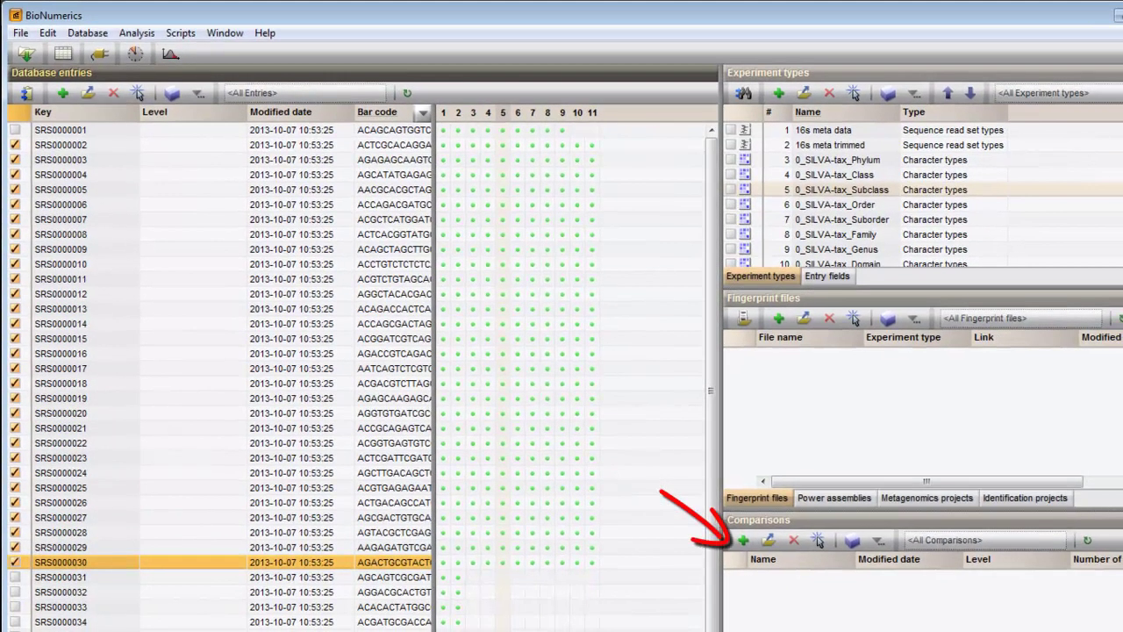
# Create a new comparison of the 29 checked entries, SRS0000002–SRS0000030.
pyautogui.click(742, 540)
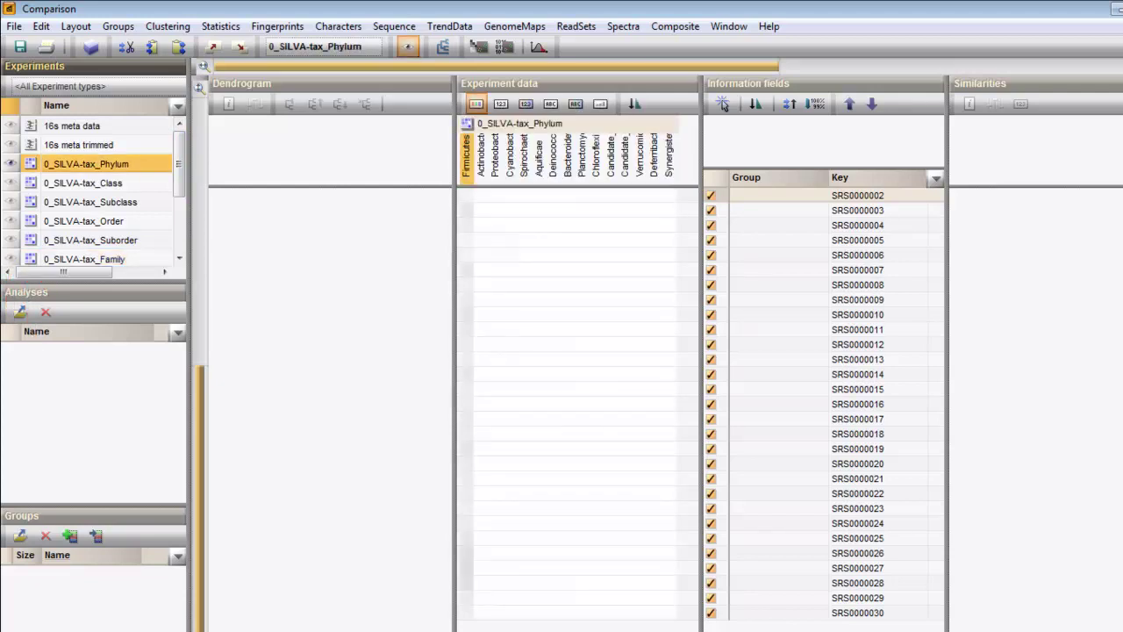
# Cluster the comparison on 0_SILVA-tax_Family using Pearson correlation to build a UPGMA dendrogram.
pyautogui.press('Down')
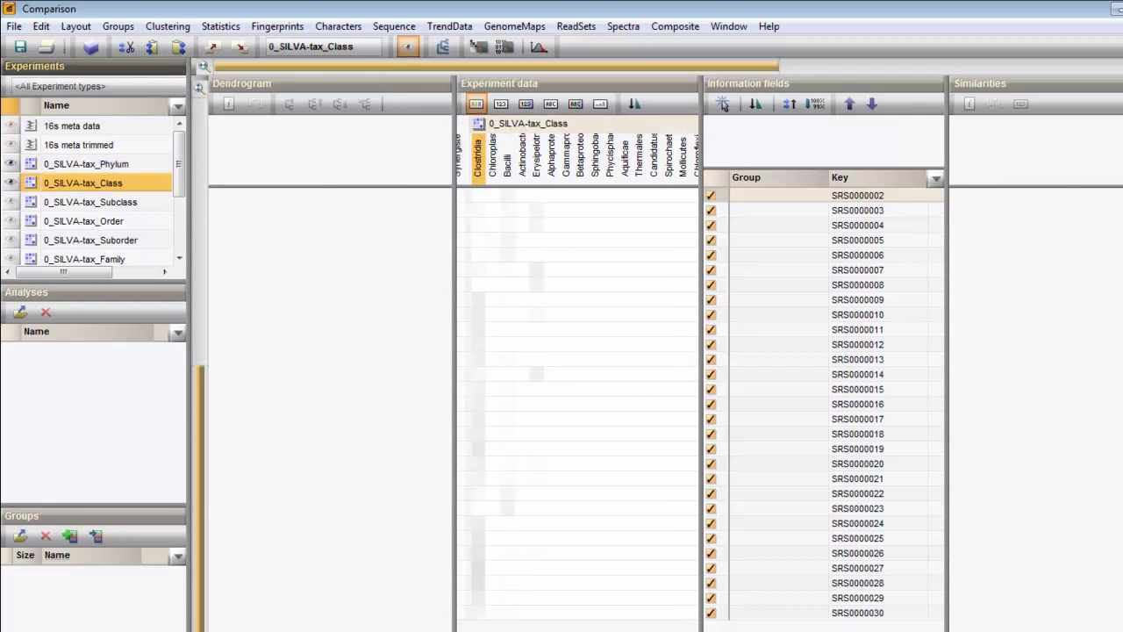
pyautogui.press('Down')
pyautogui.press('Down')
pyautogui.press('Down')
pyautogui.press('Down')
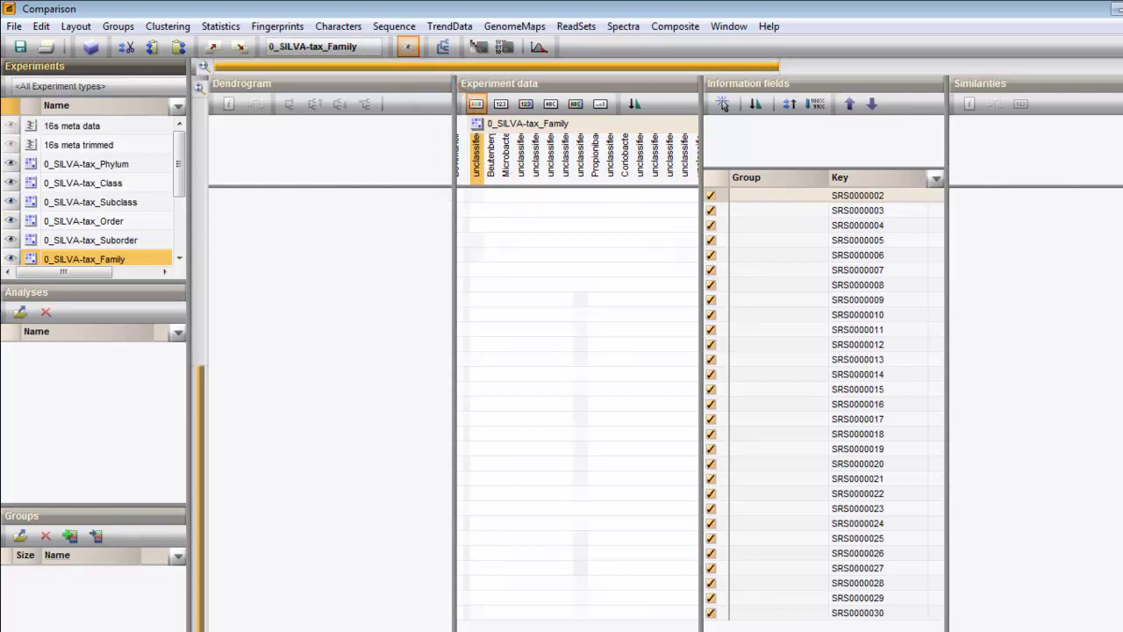
pyautogui.click(443, 46)
pyautogui.press('Down')
pyautogui.press('Return')
pyautogui.press('Down')
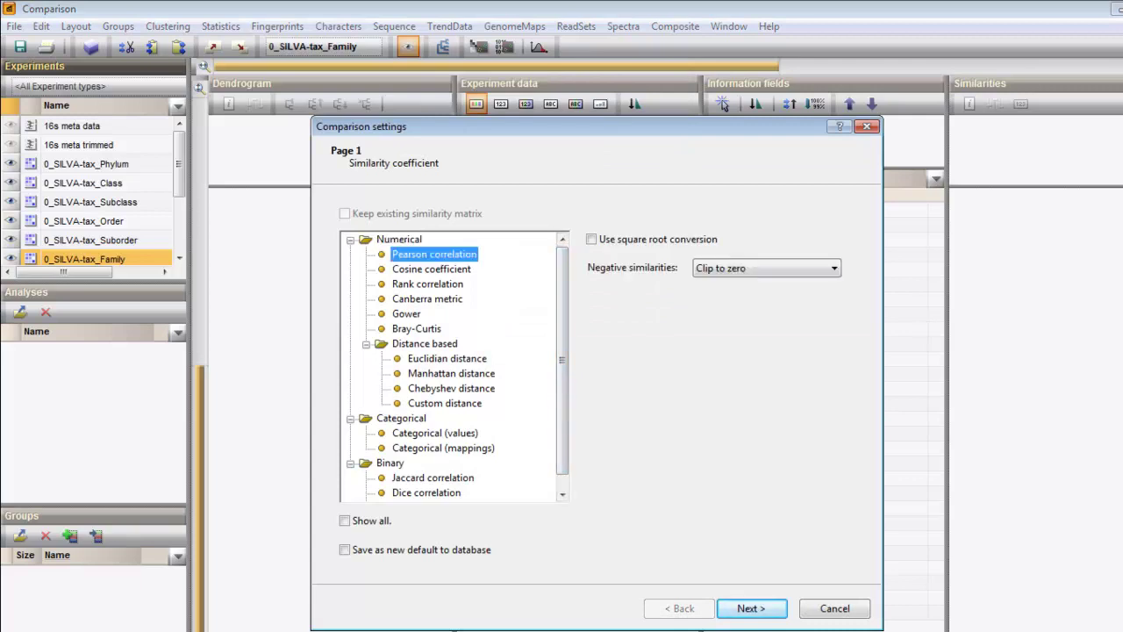
pyautogui.press('Return')
pyautogui.press('Return')
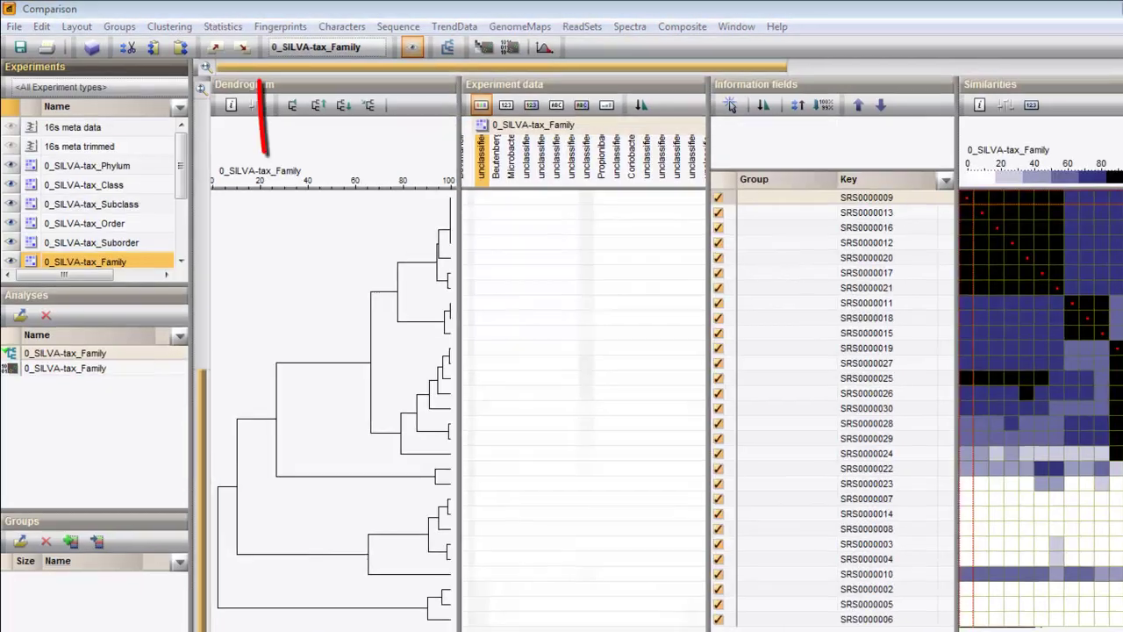